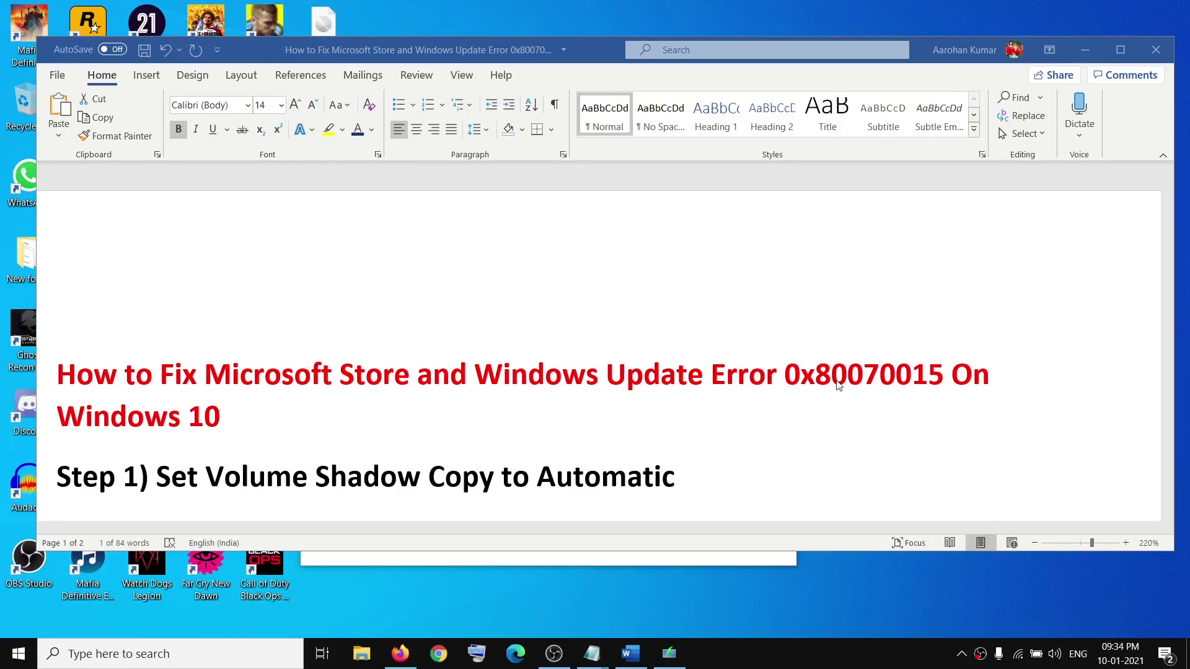
Step: Select the error code 0x80070015 in the Word guide's red title heading
{"action": "double_click", "coordinate": [946, 377]}
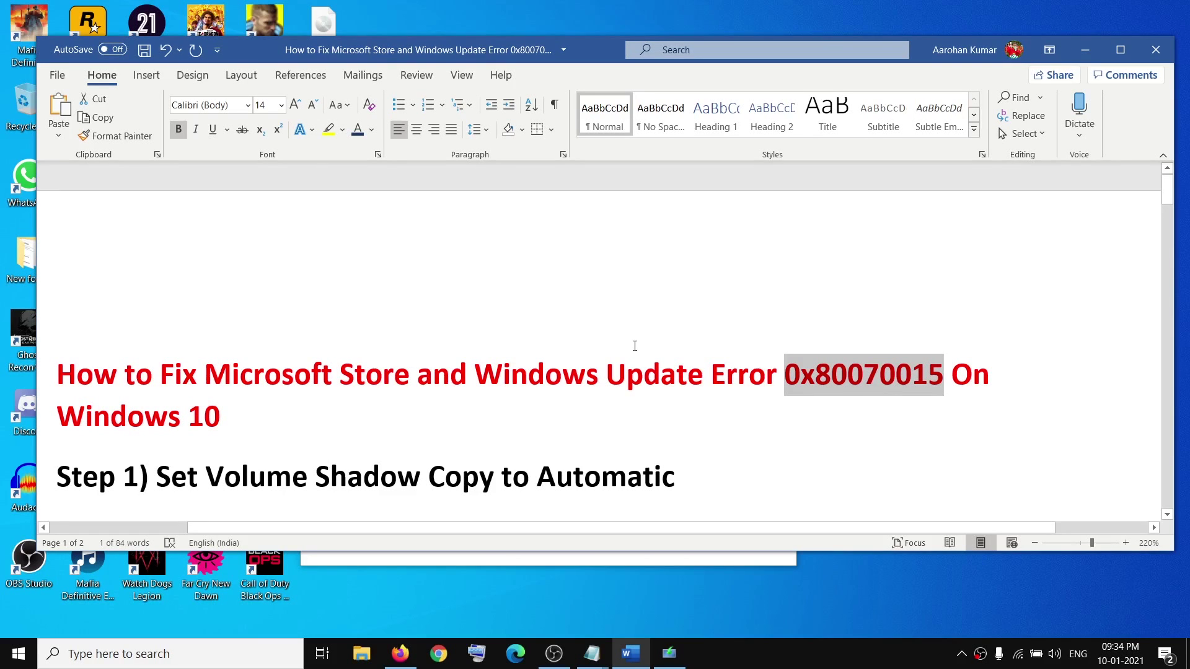
{"action": "scroll", "coordinate": [485, 366], "scroll_direction": "down", "scroll_amount": 2}
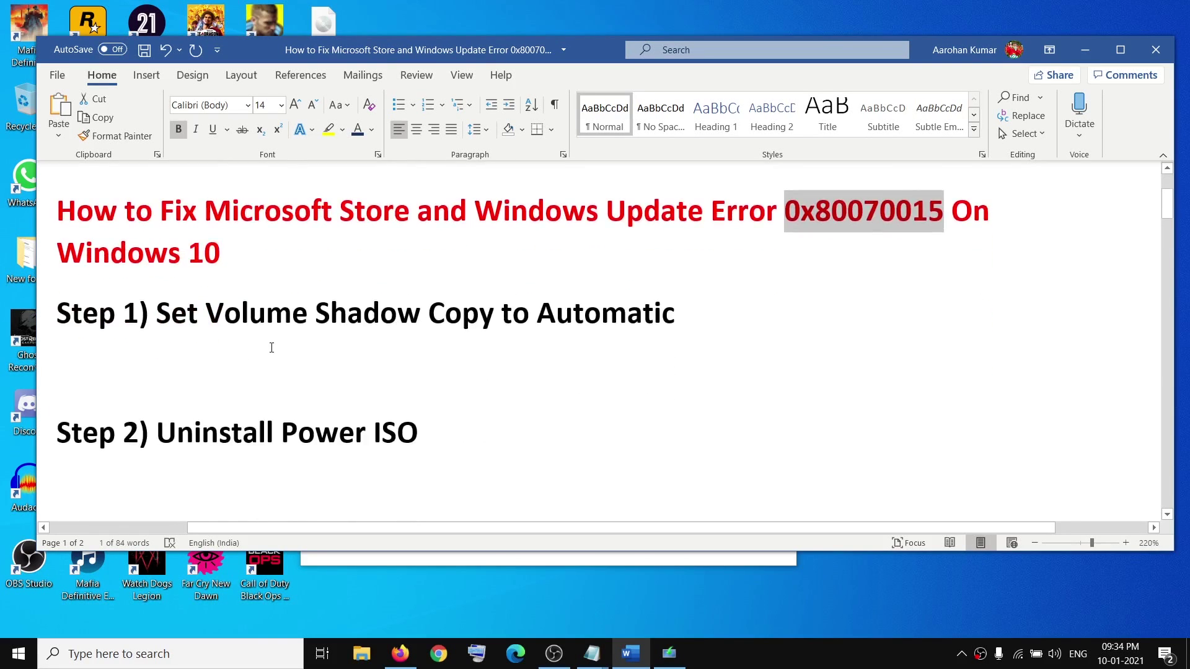
{"action": "scroll", "coordinate": [271, 345], "scroll_direction": "up", "scroll_amount": 1}
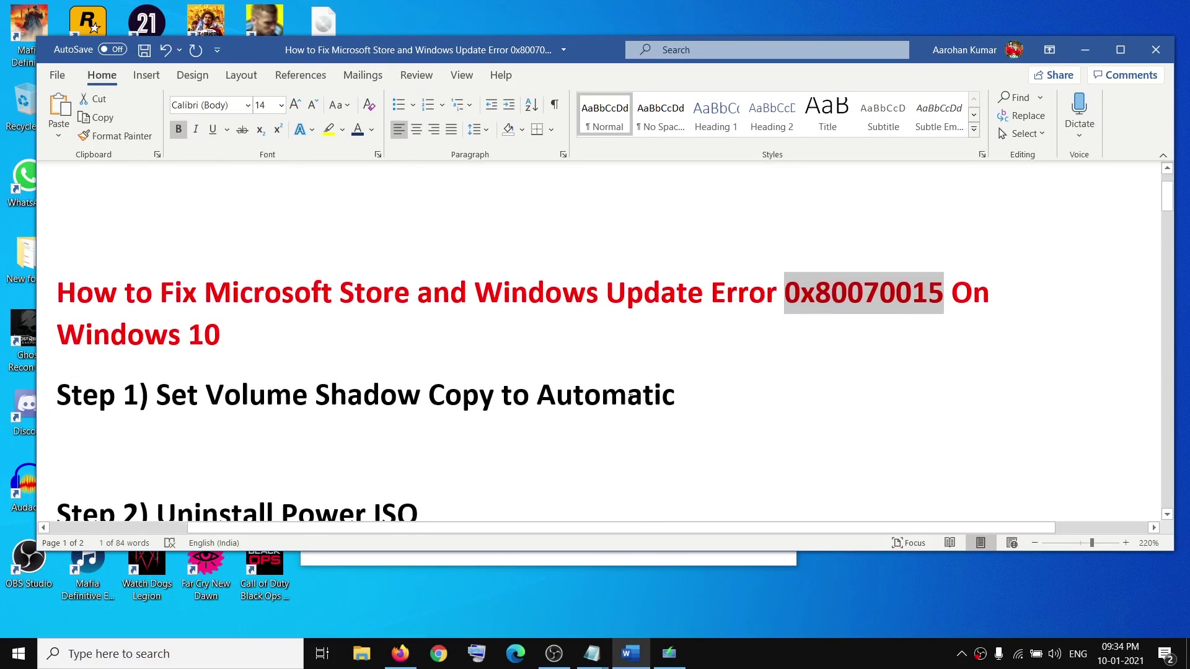
Step: Open the Services app and select the Volume Shadow Copy service
{"action": "left_click", "coordinate": [180, 653]}
{"action": "type", "text": "services"}
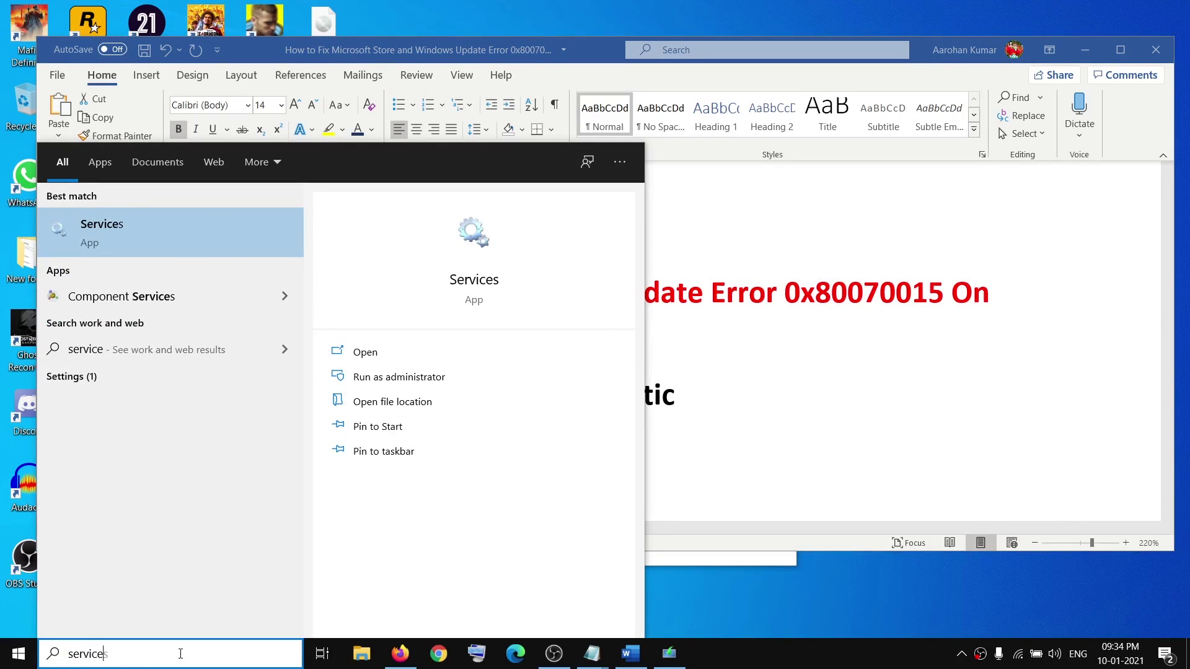
{"action": "left_click", "coordinate": [154, 238]}
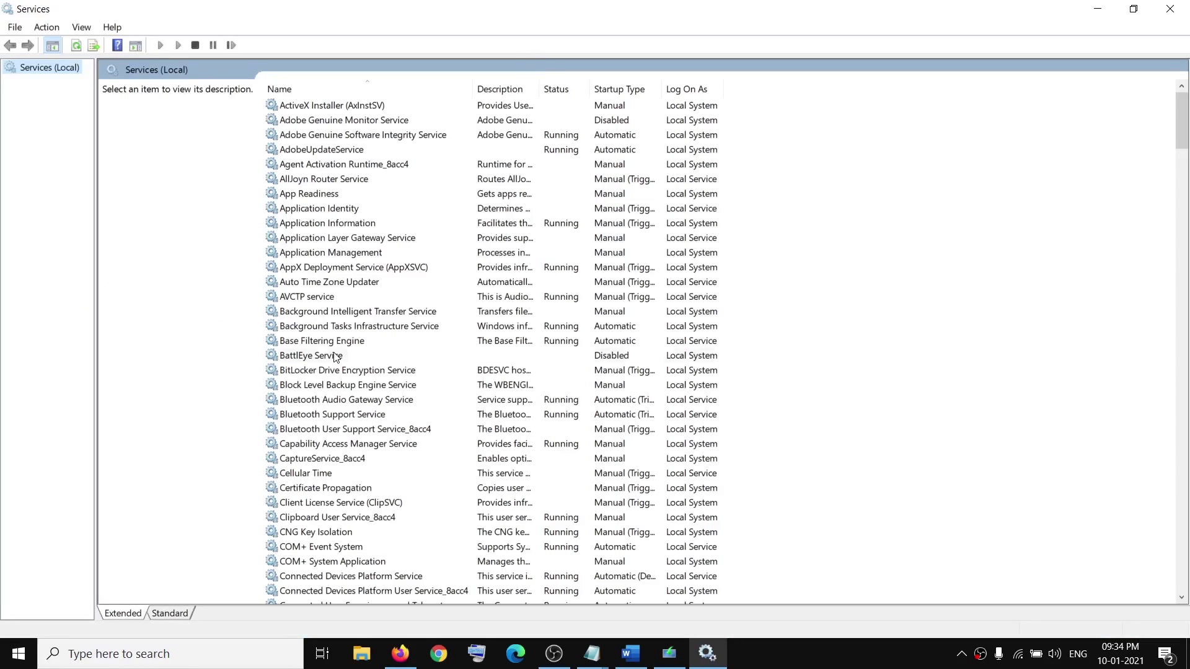
{"action": "left_click", "coordinate": [334, 356]}
{"action": "key", "text": "v"}
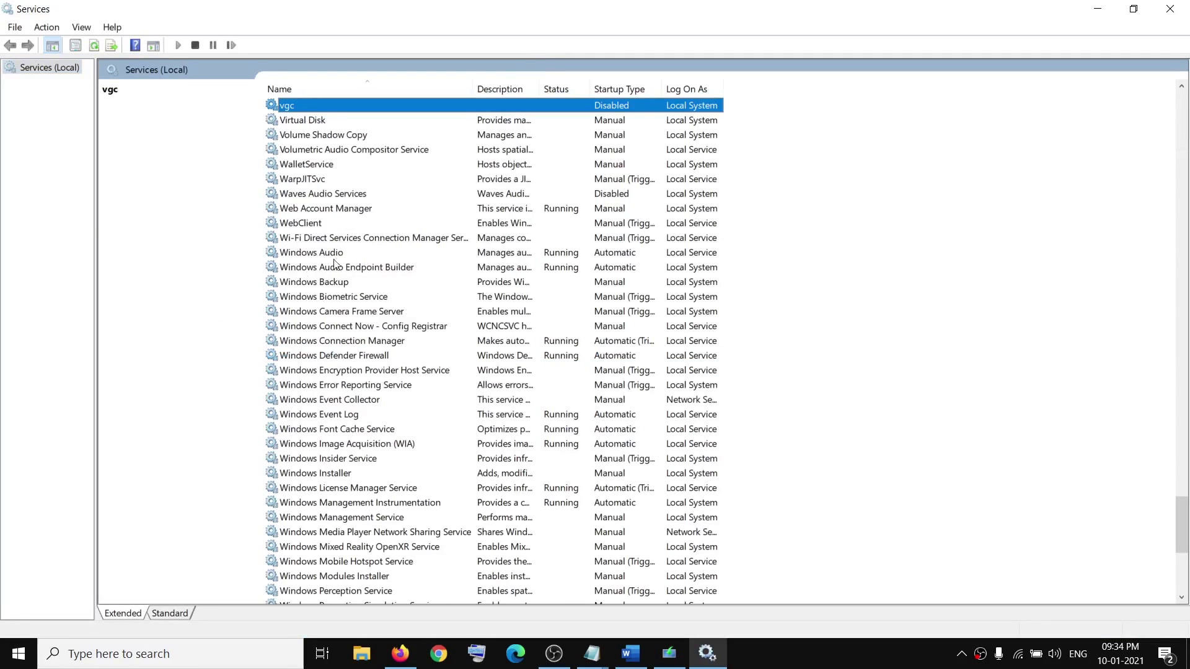
{"action": "left_click", "coordinate": [303, 135]}
{"action": "scroll", "coordinate": [406, 213], "scroll_direction": "up", "scroll_amount": 3}
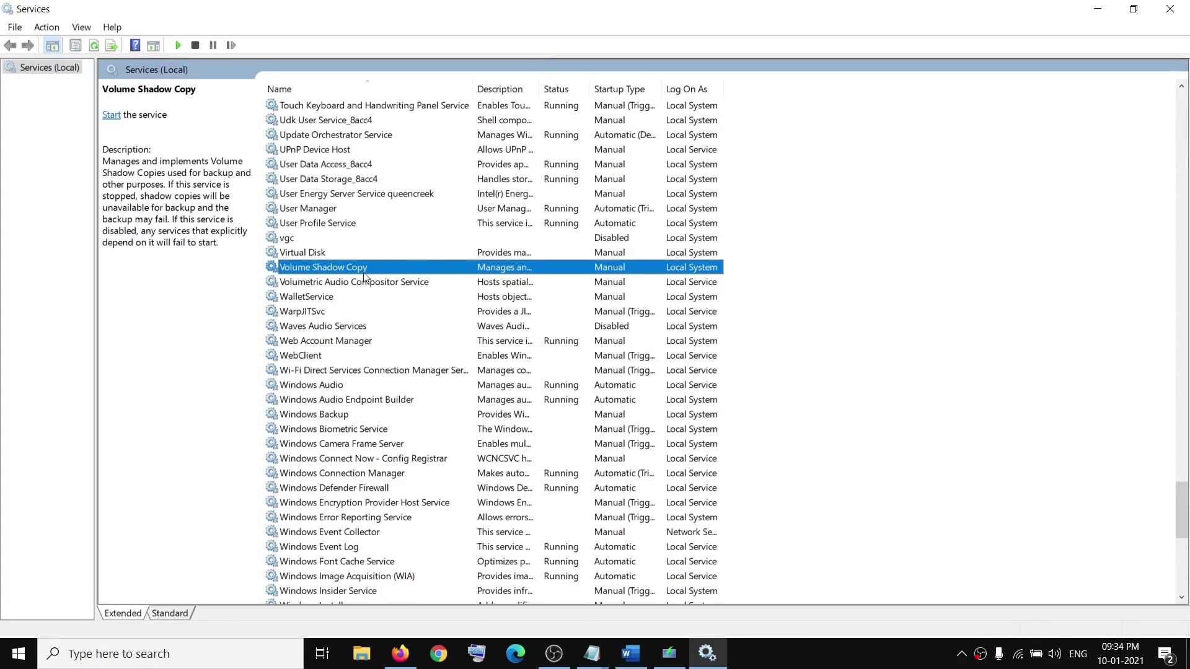
Step: Set Volume Shadow Copy's startup type to Automatic, start it, and close Services
{"action": "double_click", "coordinate": [366, 276]}
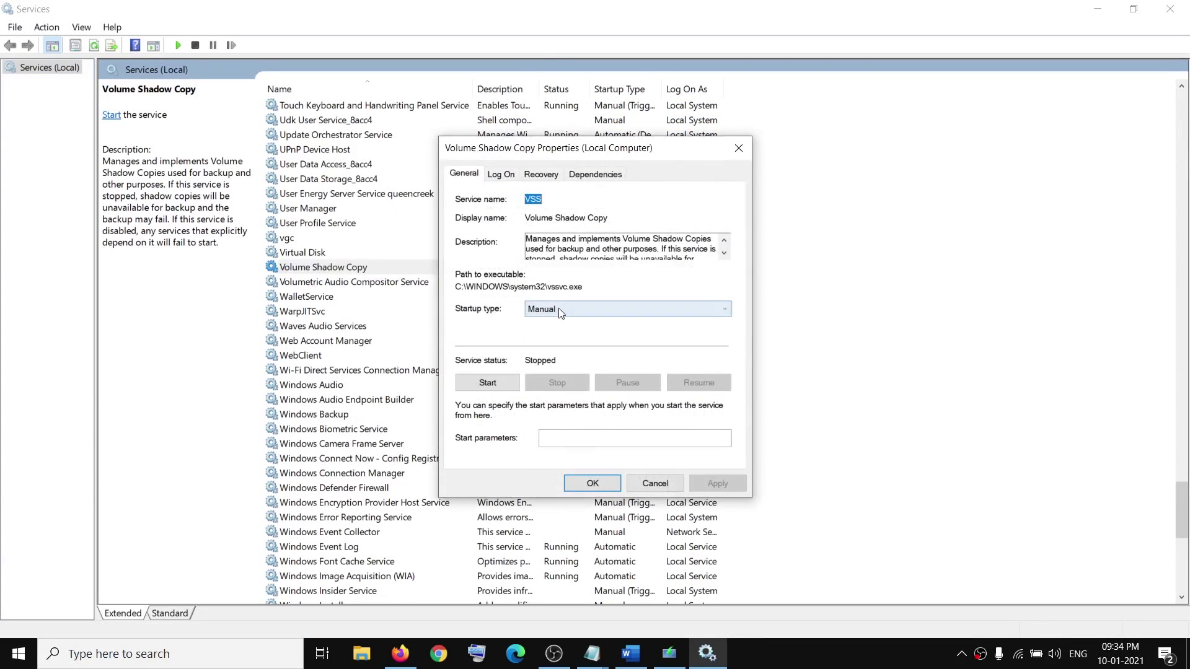
{"action": "left_click", "coordinate": [559, 309]}
{"action": "left_click", "coordinate": [562, 338]}
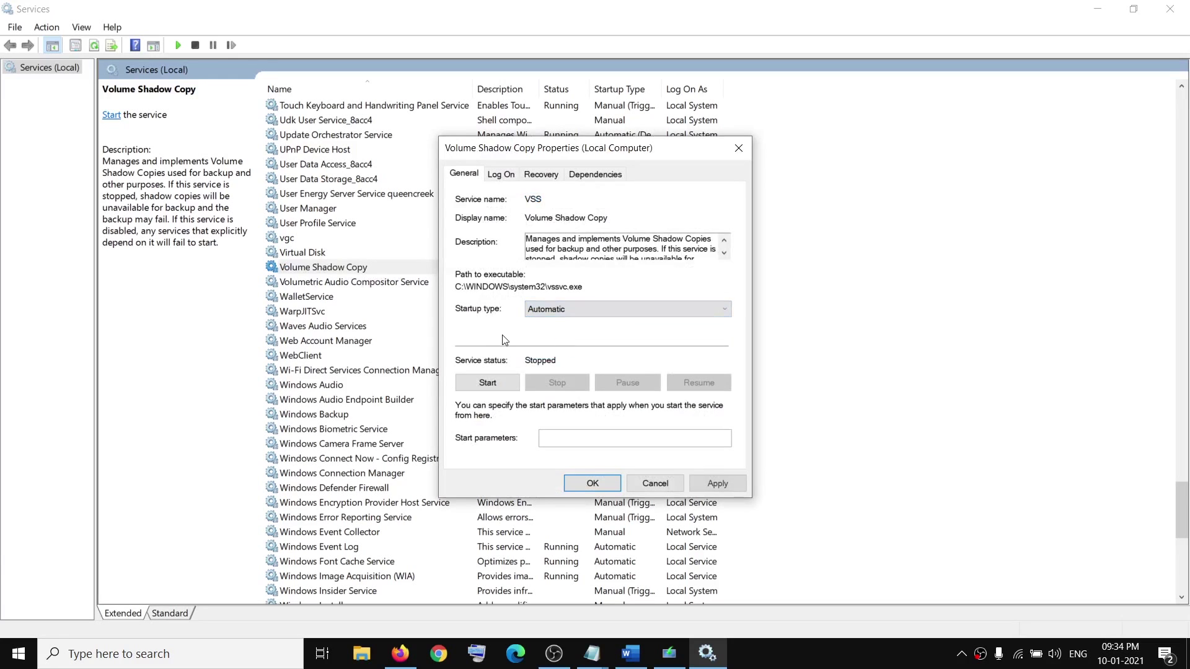
{"action": "left_click", "coordinate": [717, 485]}
{"action": "left_click", "coordinate": [487, 383]}
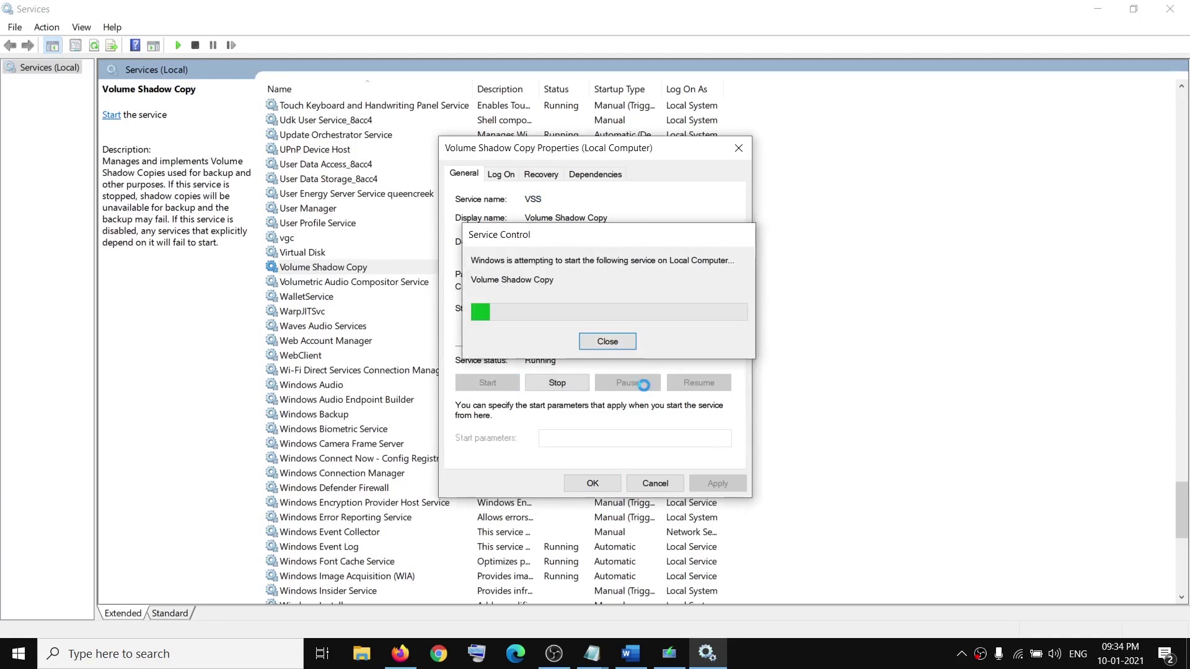
{"action": "left_click", "coordinate": [612, 484]}
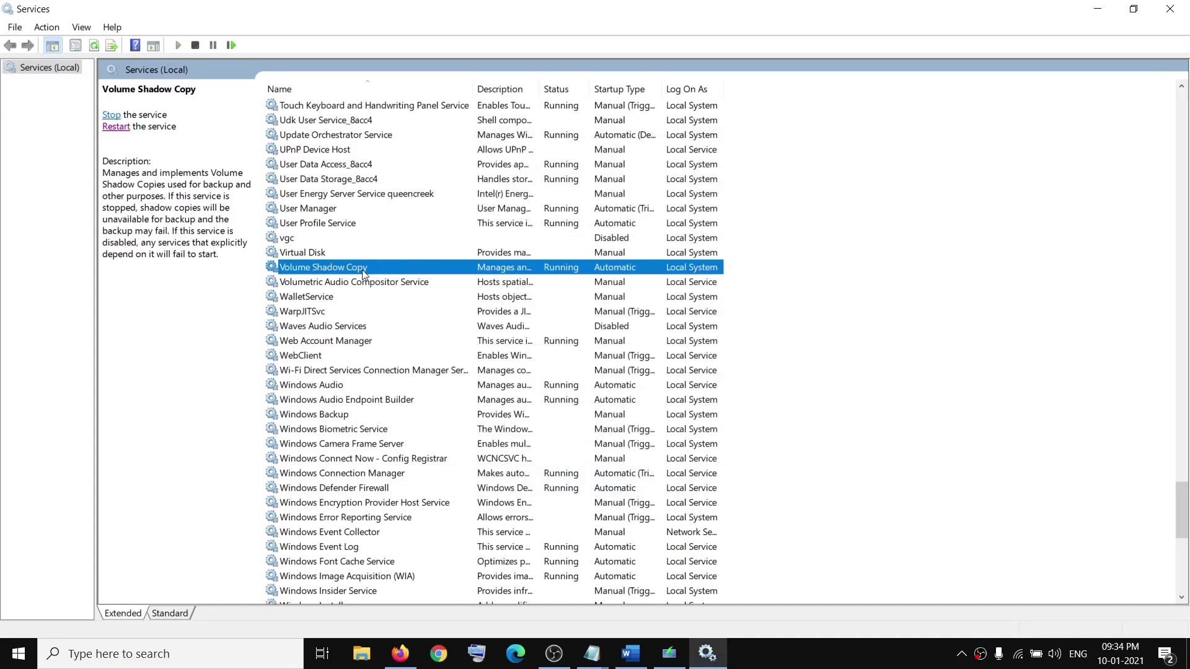
{"action": "left_click", "coordinate": [111, 116]}
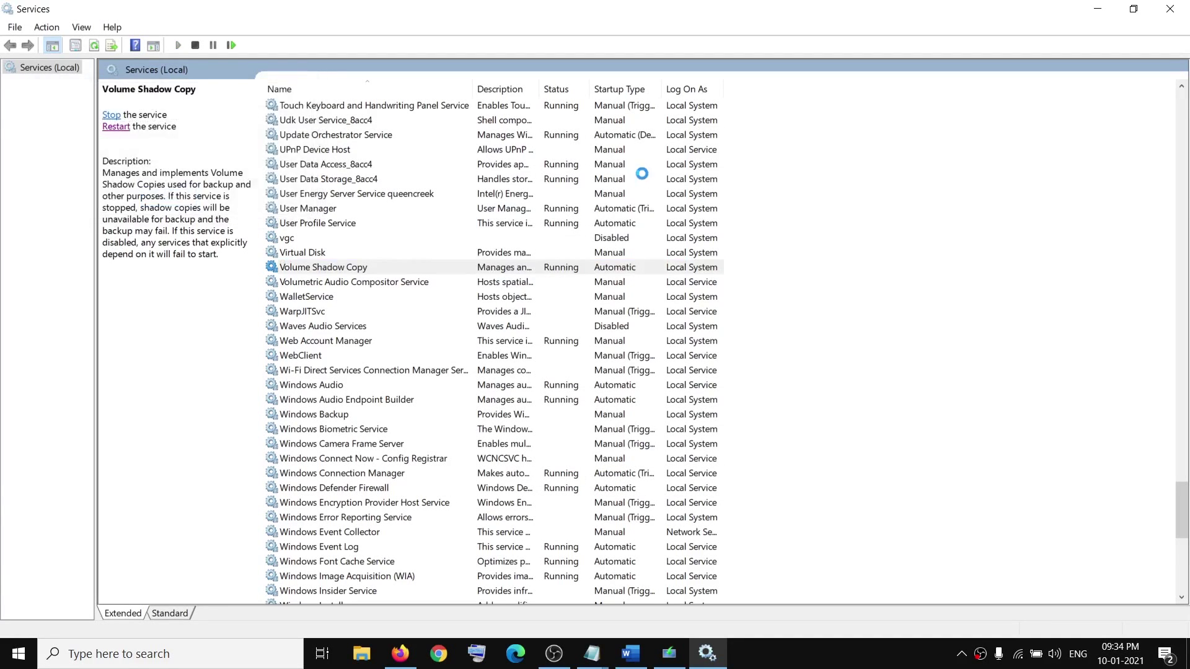
{"action": "left_click", "coordinate": [1169, 8]}
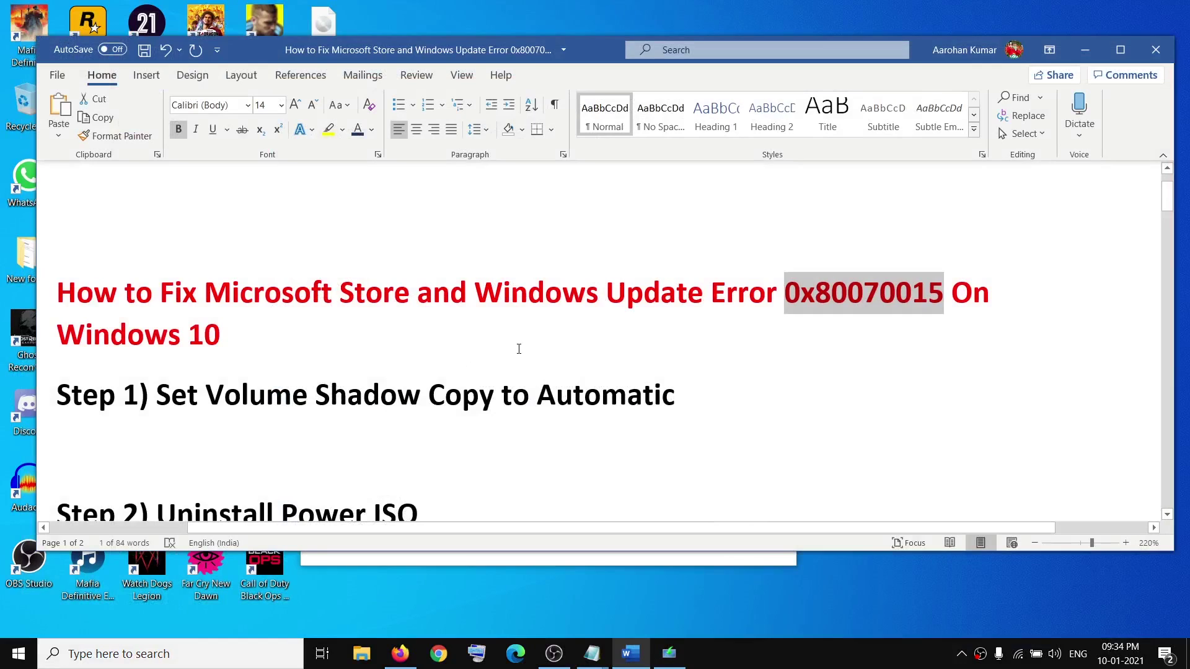
Step: Scroll to Step 2 and select 'Power ISO' in its heading
{"action": "scroll", "coordinate": [519, 349], "scroll_direction": "down", "scroll_amount": 1}
{"action": "left_click_drag", "start_coordinate": [177, 429], "coordinate": [404, 432]}
{"action": "left_click", "coordinate": [335, 443]}
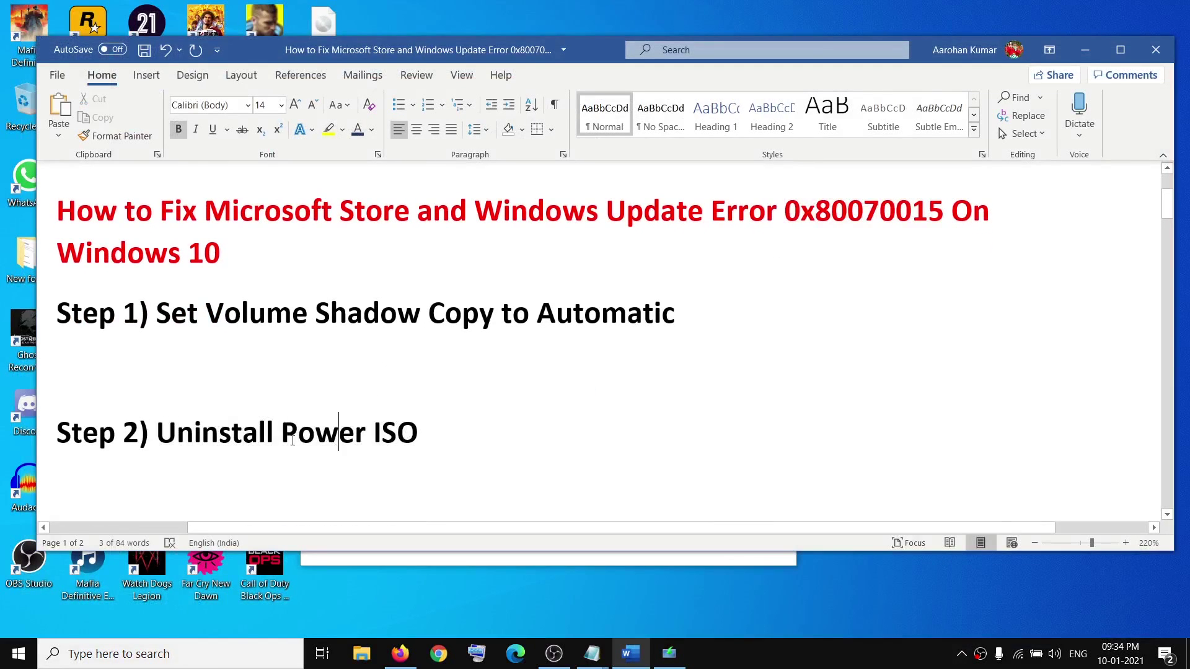
{"action": "left_click_drag", "start_coordinate": [282, 432], "coordinate": [410, 433]}
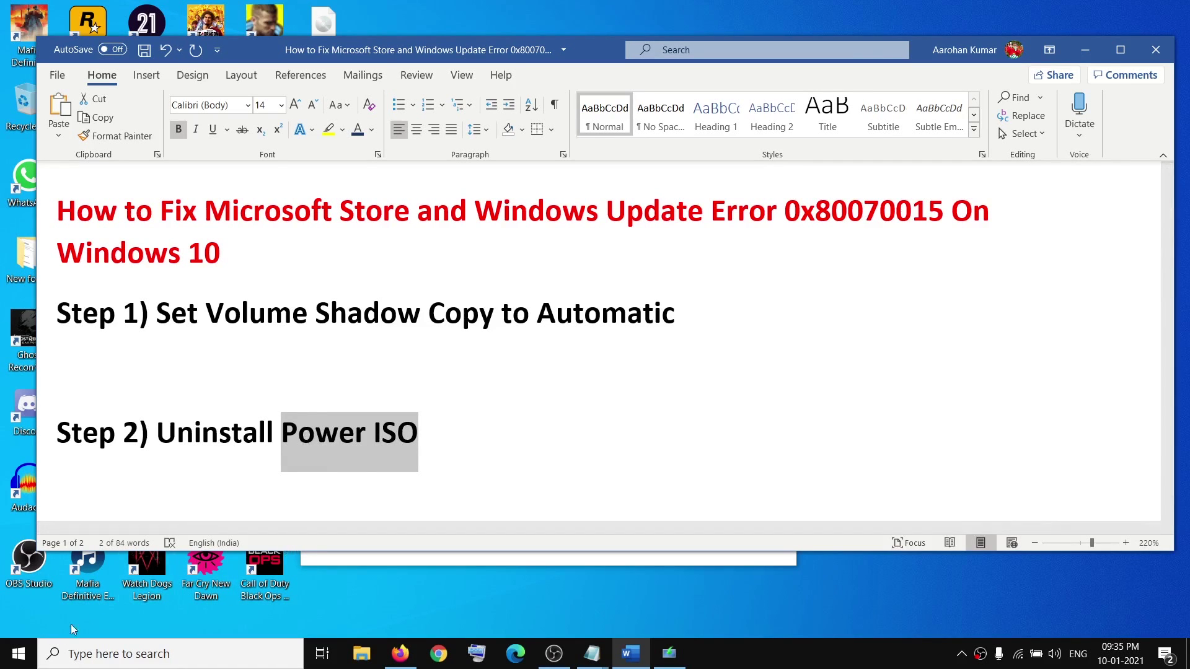
Step: Open Settings > Apps & features and search the installed apps for 'power'
{"action": "left_click", "coordinate": [17, 663]}
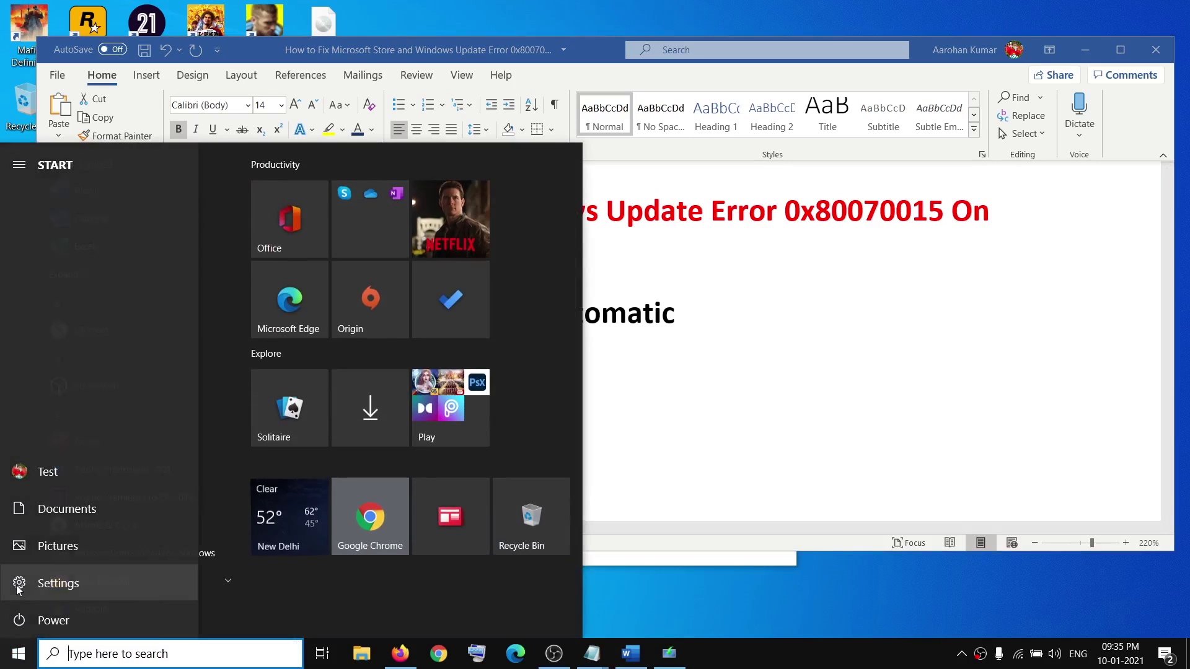
{"action": "left_click", "coordinate": [38, 582]}
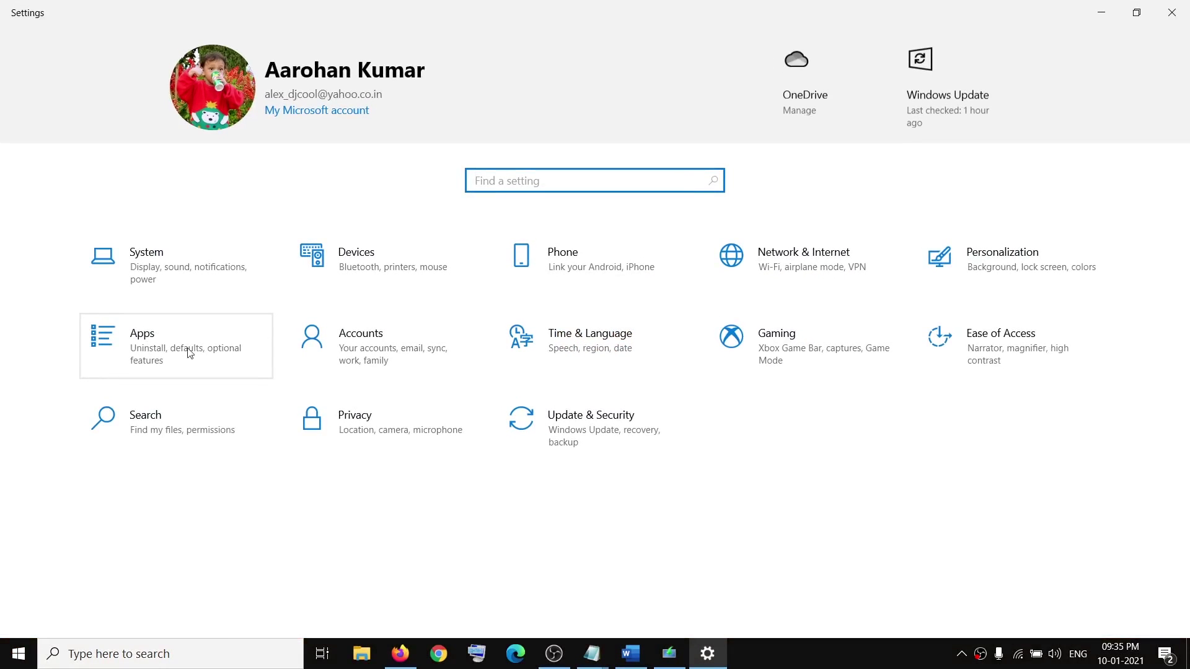
{"action": "left_click", "coordinate": [188, 348]}
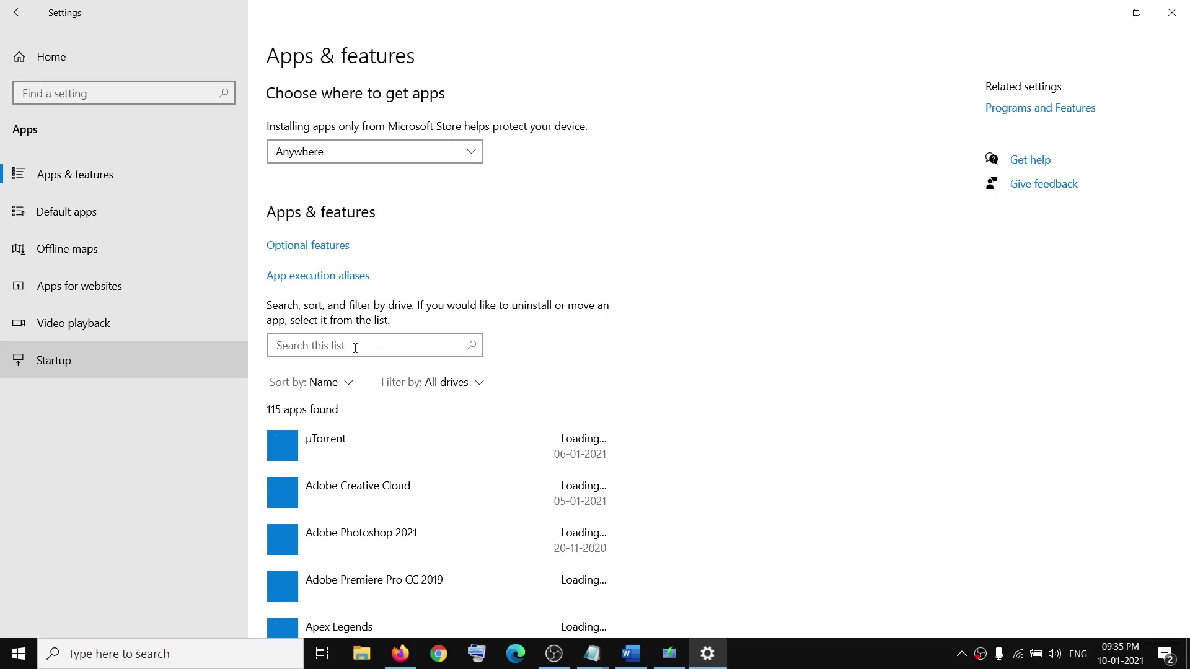
{"action": "left_click", "coordinate": [355, 348]}
{"action": "type", "text": "power"}
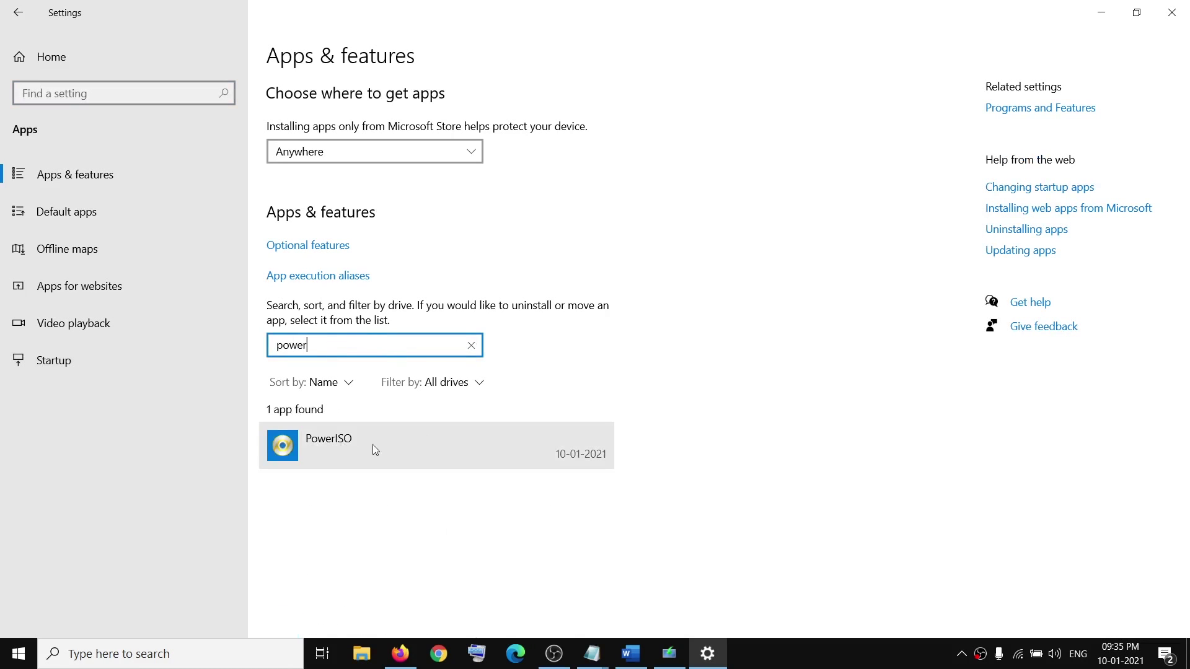
Step: Uninstall PowerISO 7.8 and close the finished uninstaller
{"action": "left_click", "coordinate": [363, 448]}
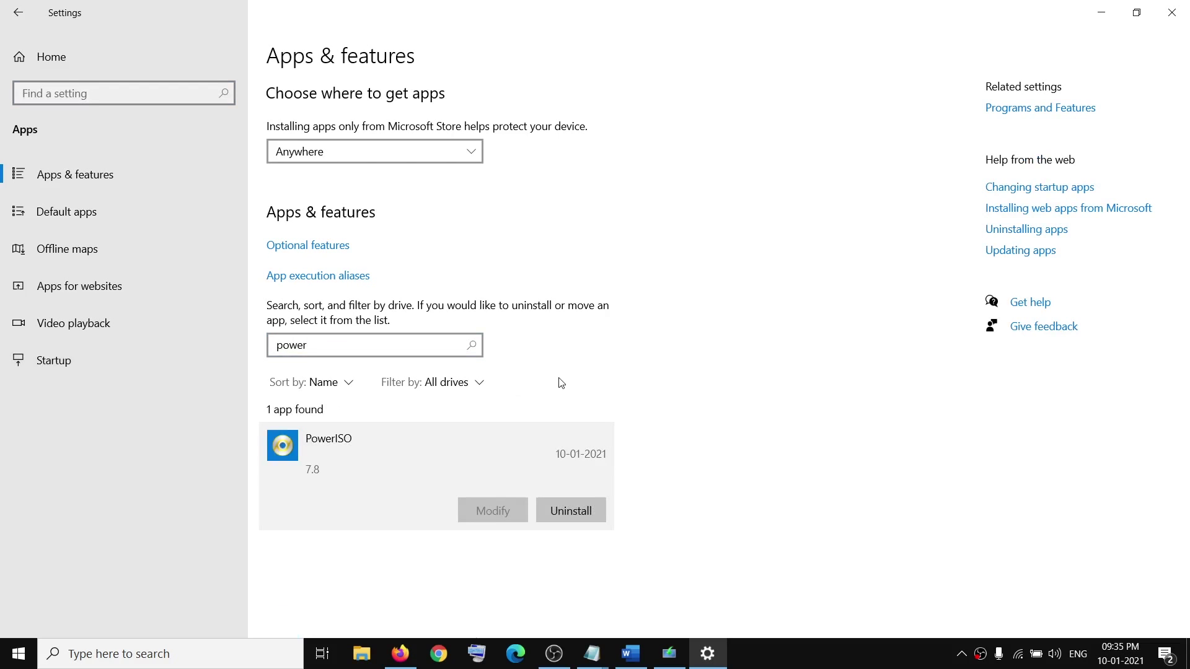
{"action": "left_click", "coordinate": [569, 505]}
{"action": "left_click", "coordinate": [668, 471]}
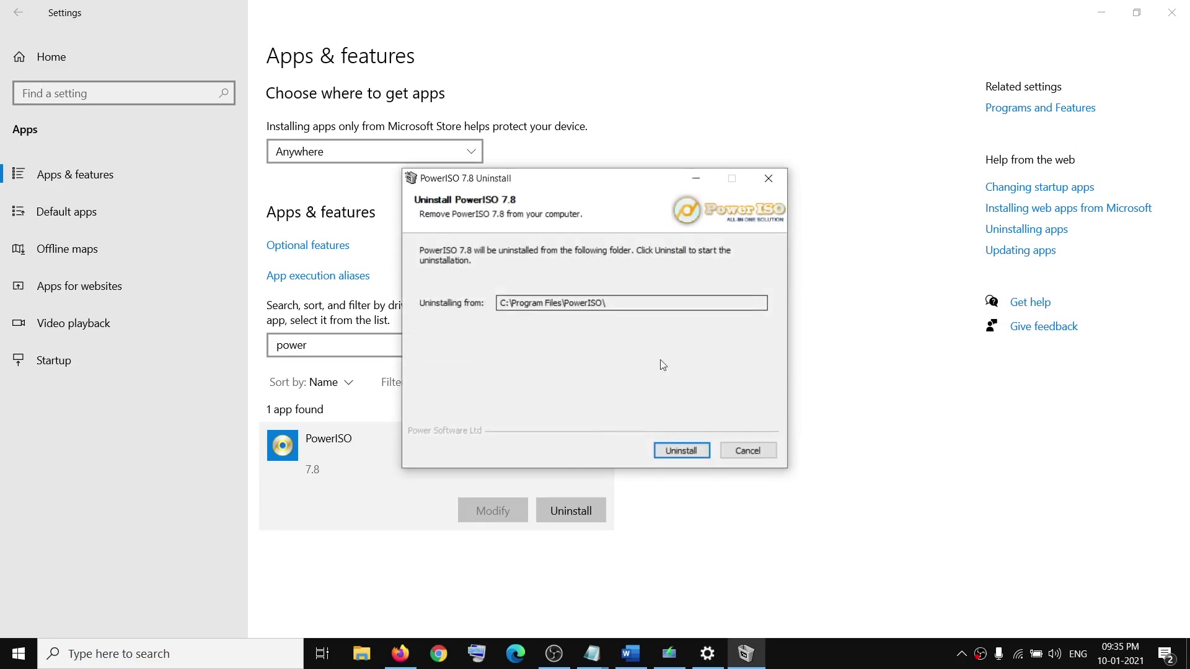
{"action": "left_click", "coordinate": [681, 451]}
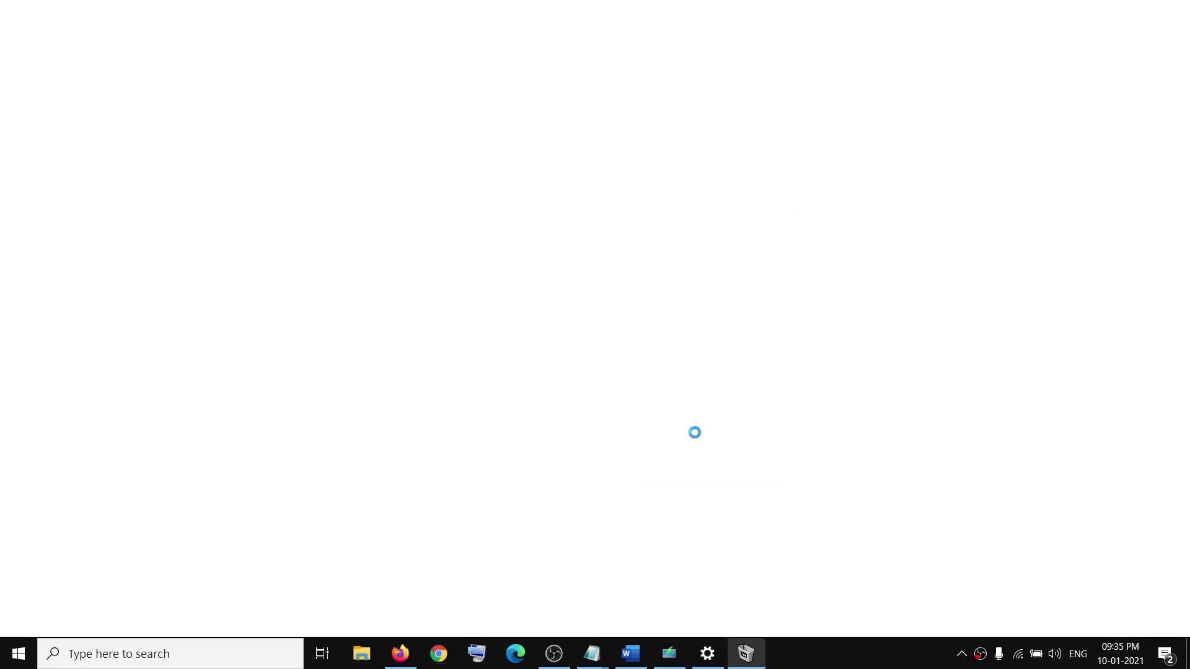
{"action": "left_click", "coordinate": [1173, 11]}
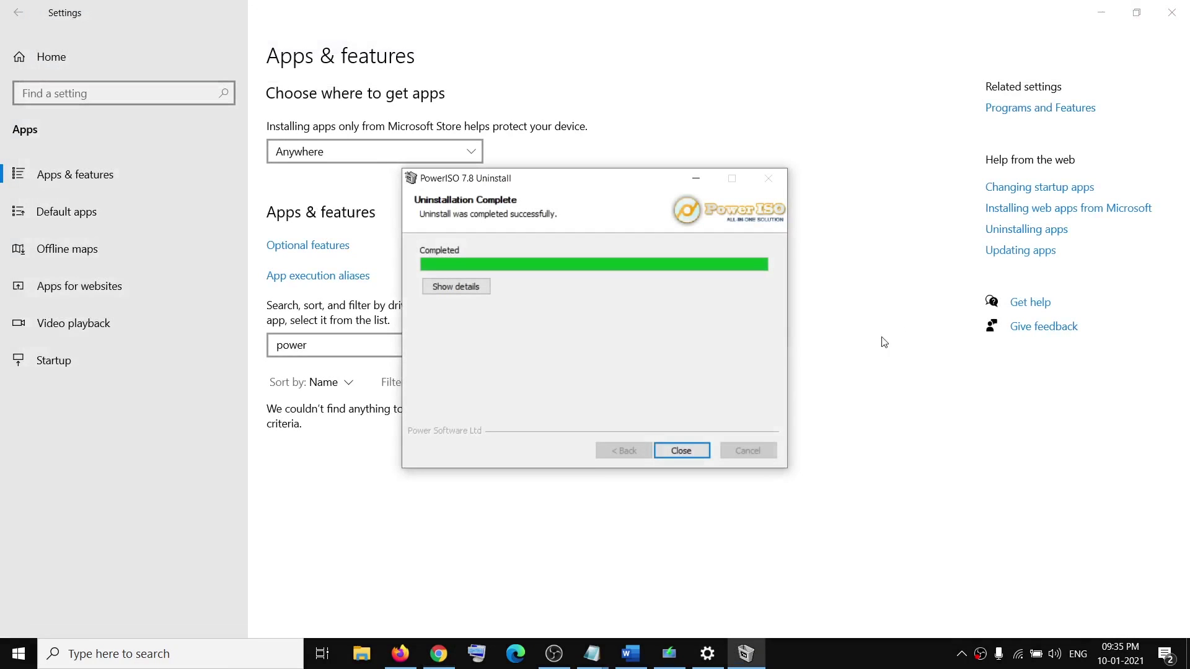
{"action": "left_click", "coordinate": [699, 453]}
Step: Review the guide's Step 3 and reopen Windows Settings from the Start menu
{"action": "left_click", "coordinate": [18, 654]}
{"action": "left_click", "coordinate": [25, 619]}
{"action": "key", "text": "Escape"}
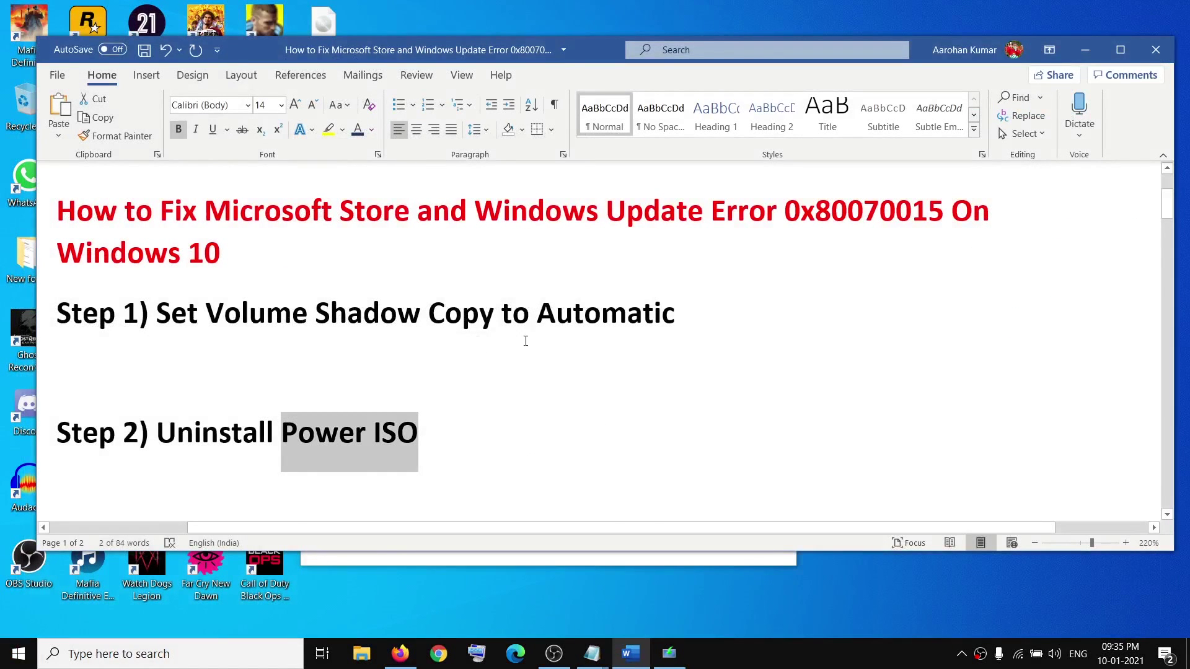
{"action": "scroll", "coordinate": [525, 341], "scroll_direction": "down", "scroll_amount": 3}
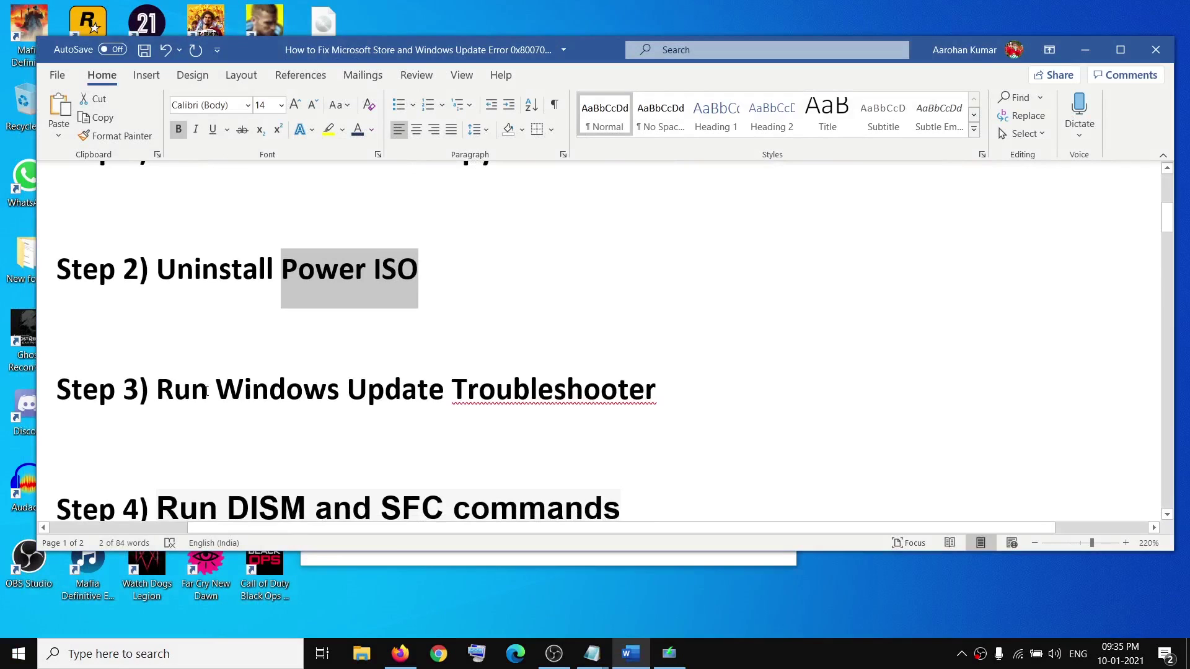
{"action": "scroll", "coordinate": [207, 391], "scroll_direction": "up", "scroll_amount": 2}
{"action": "left_click_drag", "start_coordinate": [348, 472], "coordinate": [827, 478]}
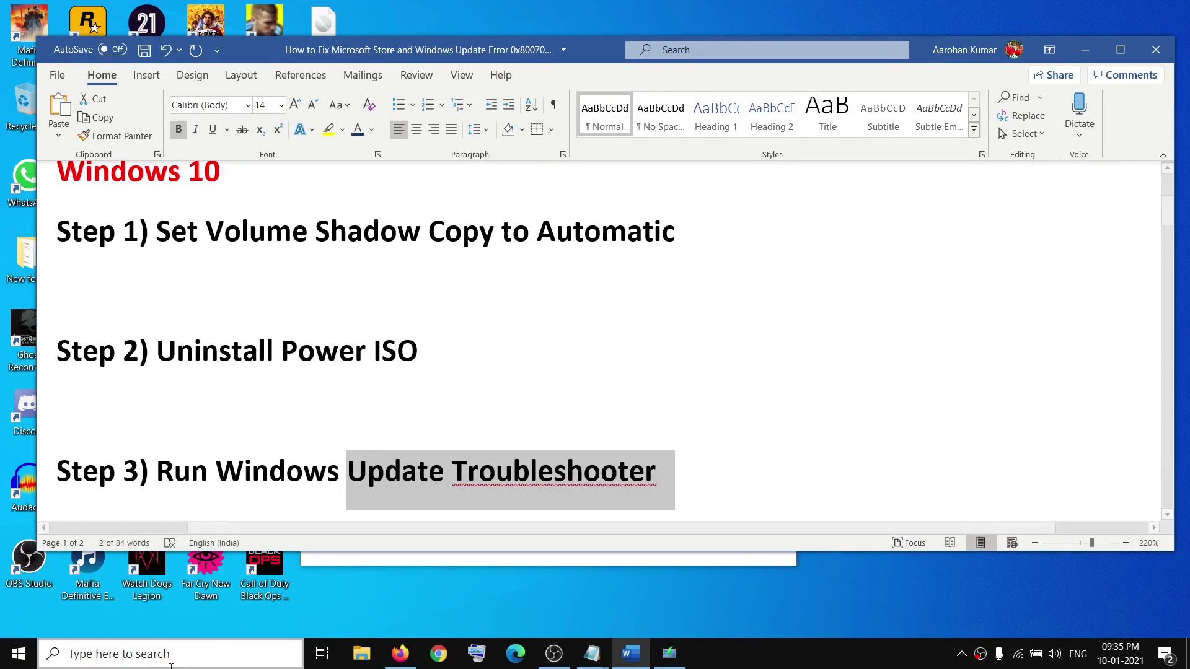
{"action": "left_click", "coordinate": [19, 654]}
{"action": "left_click", "coordinate": [21, 582]}
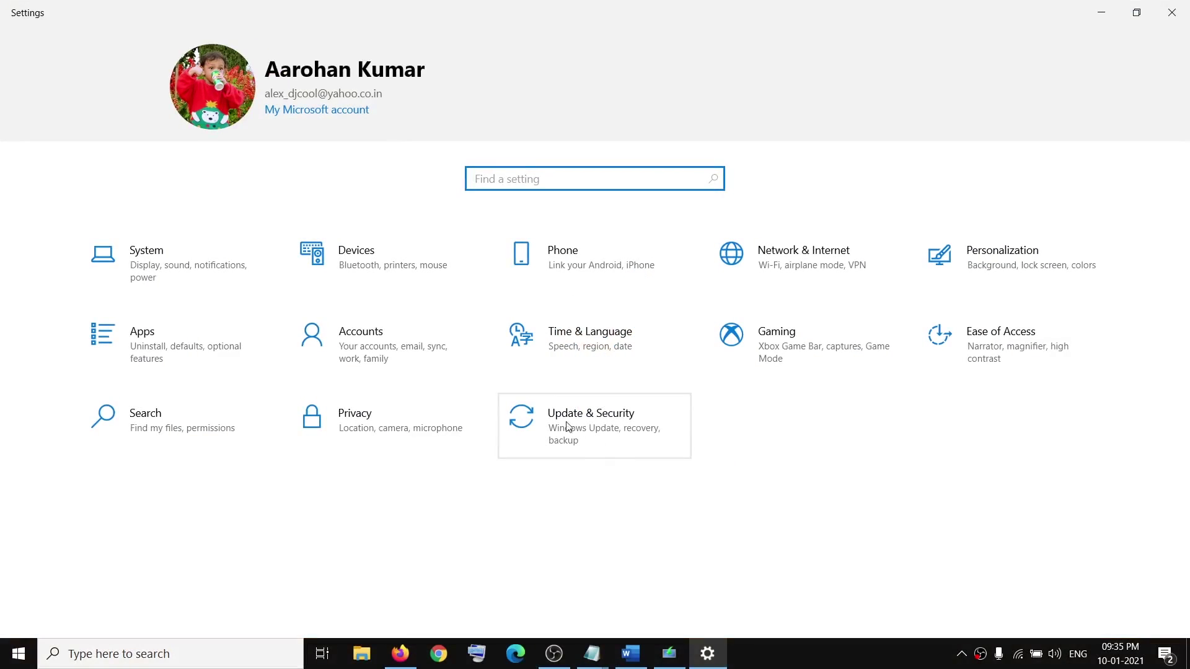
Step: Run the Windows Update troubleshooter from Update & Security > Troubleshoot > Additional troubleshooters
{"action": "left_click", "coordinate": [558, 423]}
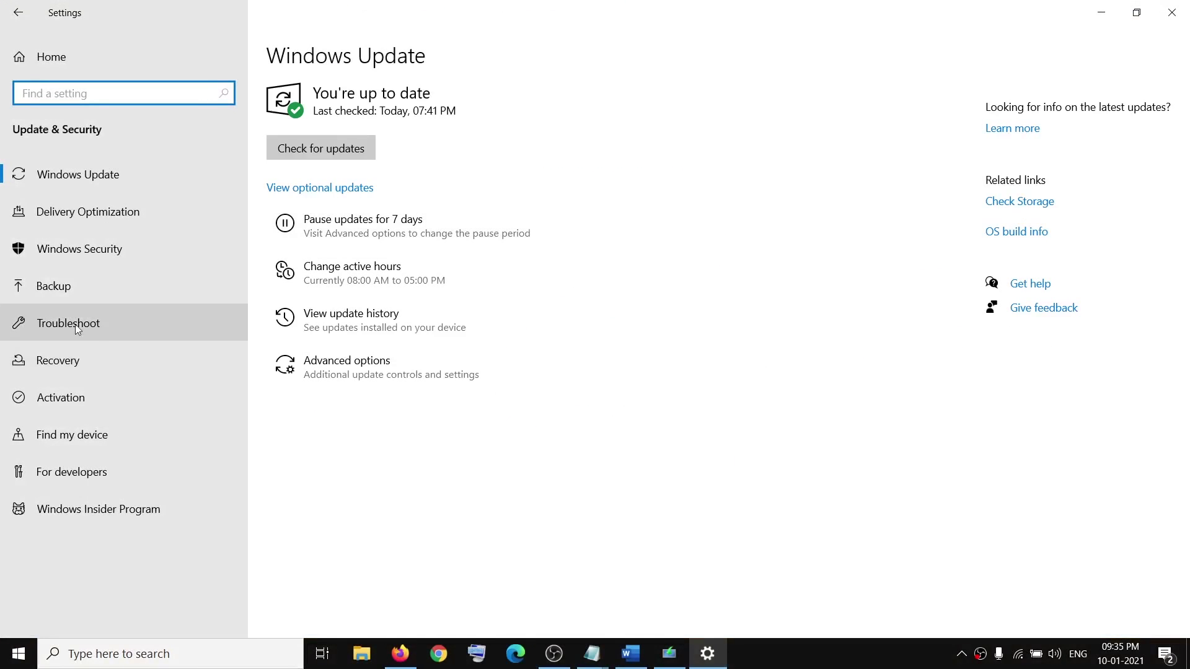
{"action": "left_click", "coordinate": [132, 323]}
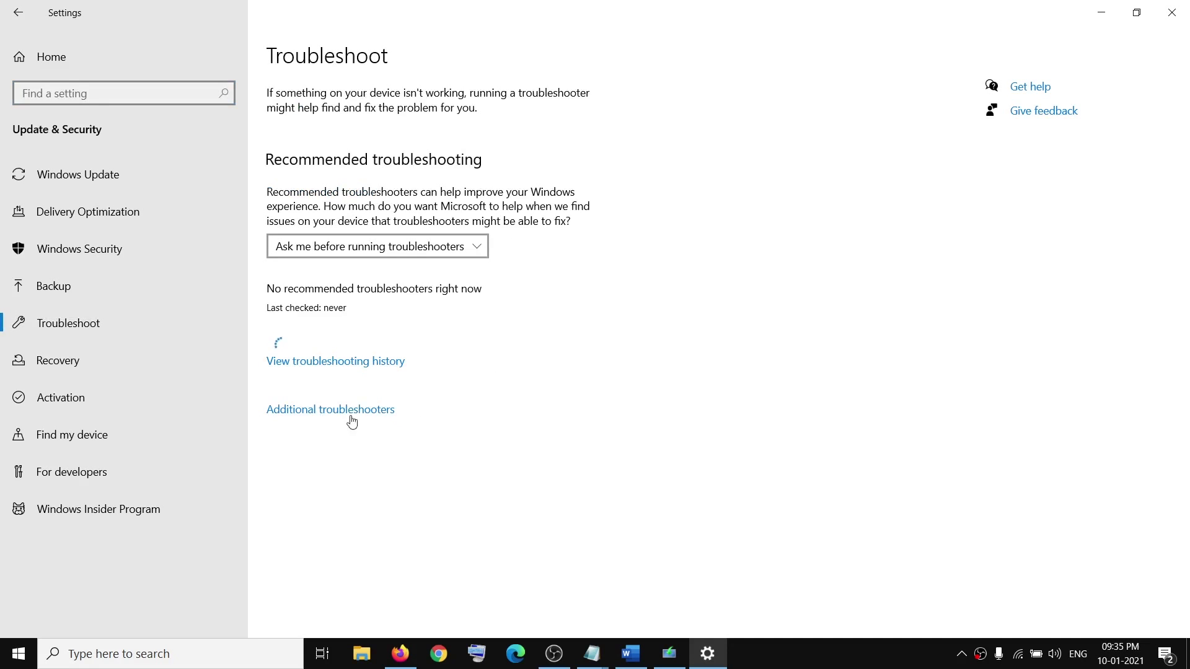
{"action": "left_click", "coordinate": [355, 414]}
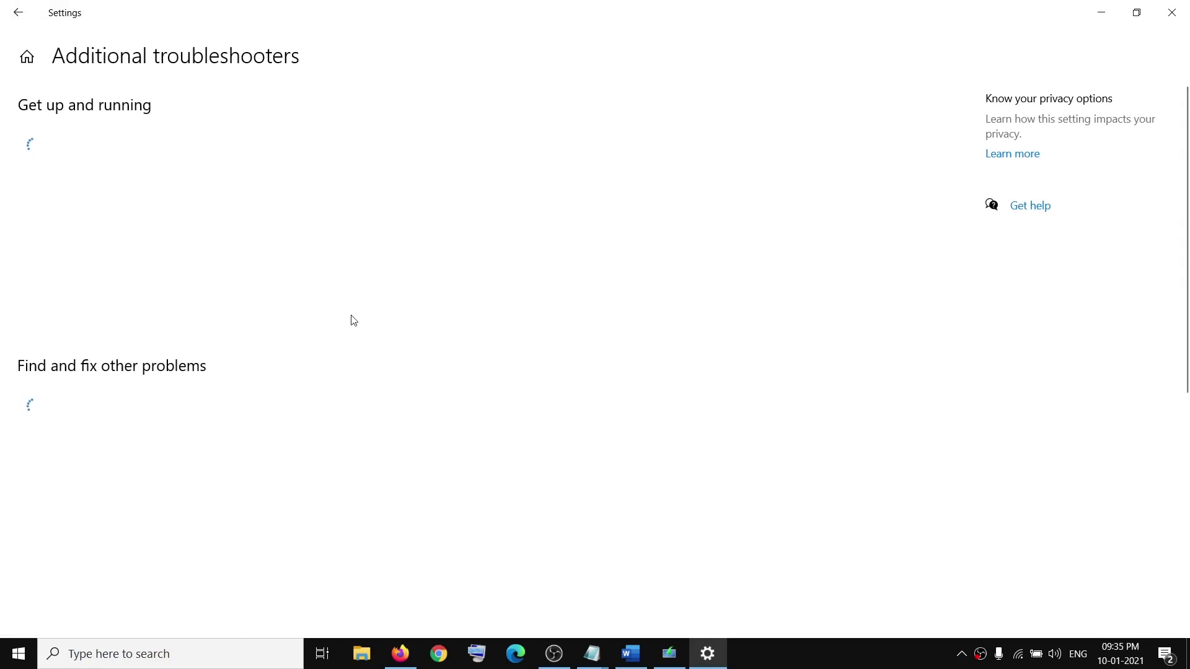
{"action": "left_click", "coordinate": [124, 301]}
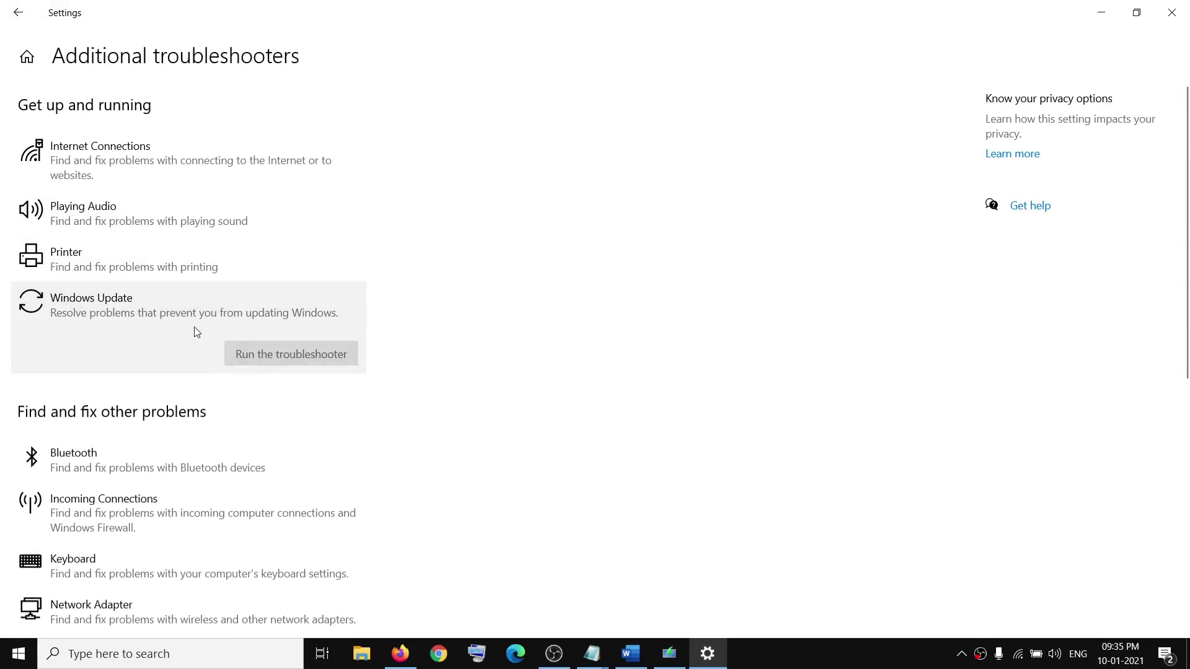
{"action": "left_click", "coordinate": [270, 351]}
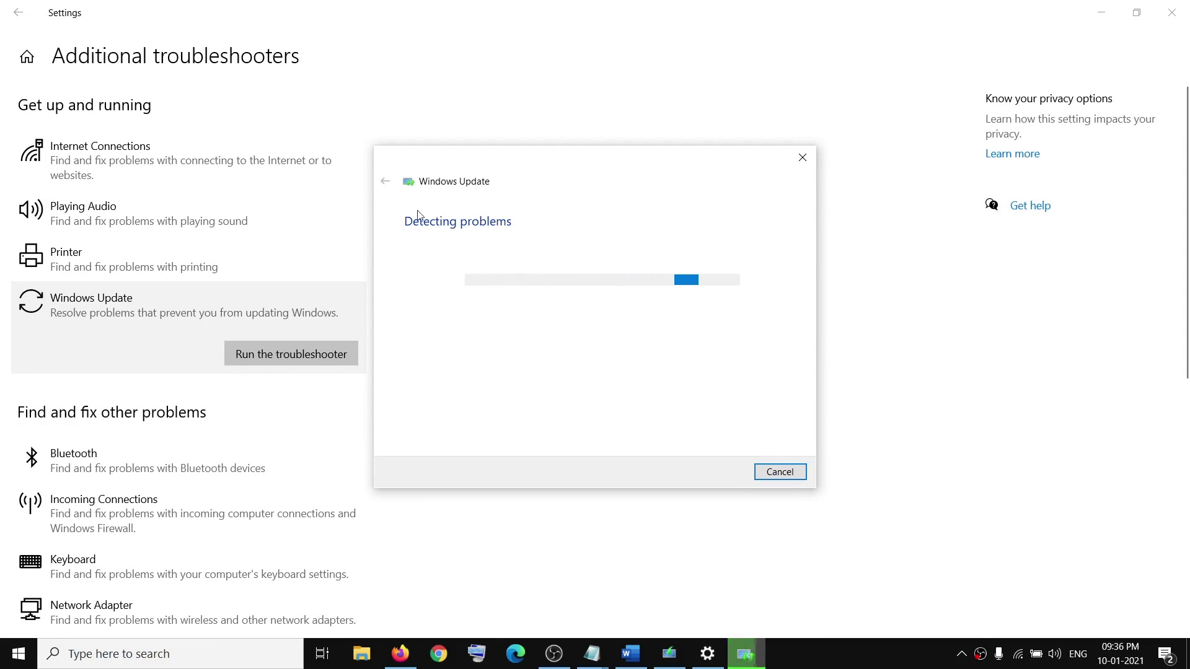
{"action": "left_click", "coordinate": [935, 297]}
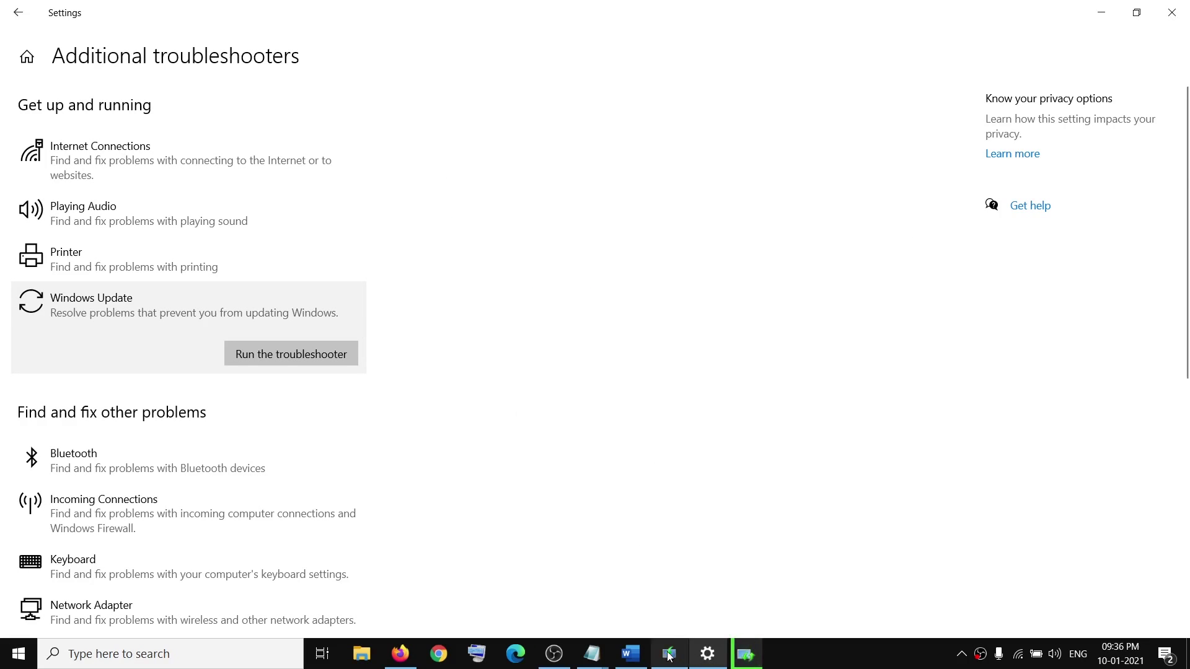
Step: Open Command Prompt as administrator by searching 'cmd'
{"action": "left_click", "coordinate": [649, 645]}
{"action": "scroll", "coordinate": [444, 380], "scroll_direction": "down", "scroll_amount": 3}
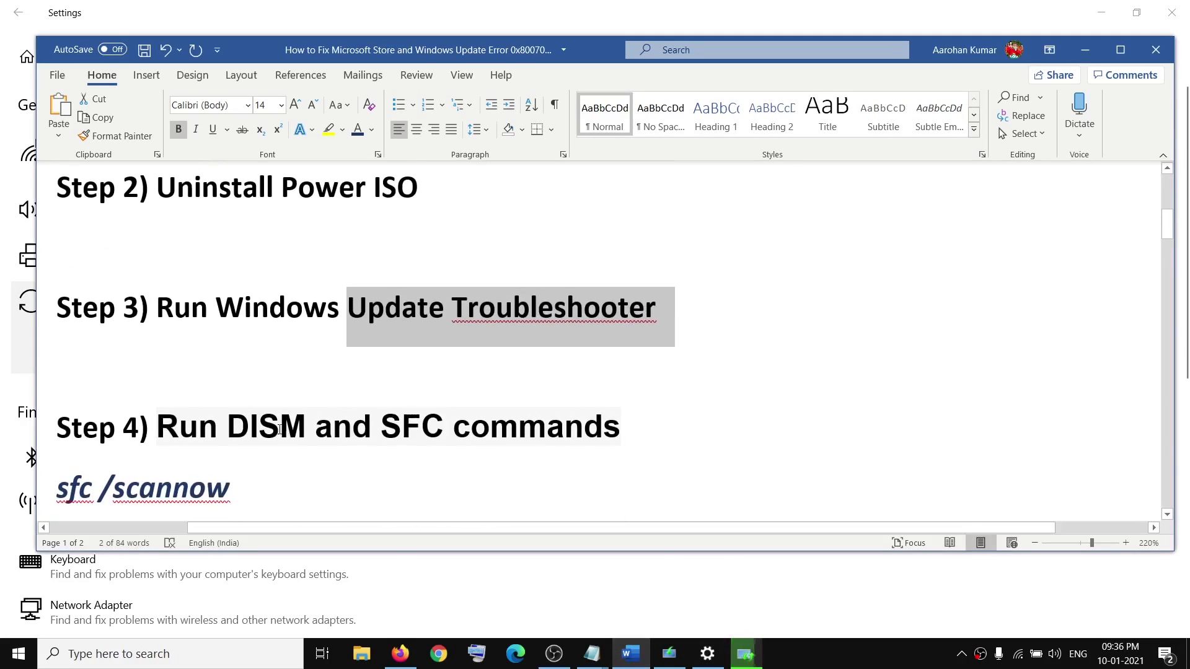
{"action": "scroll", "coordinate": [368, 415], "scroll_direction": "down", "scroll_amount": 2}
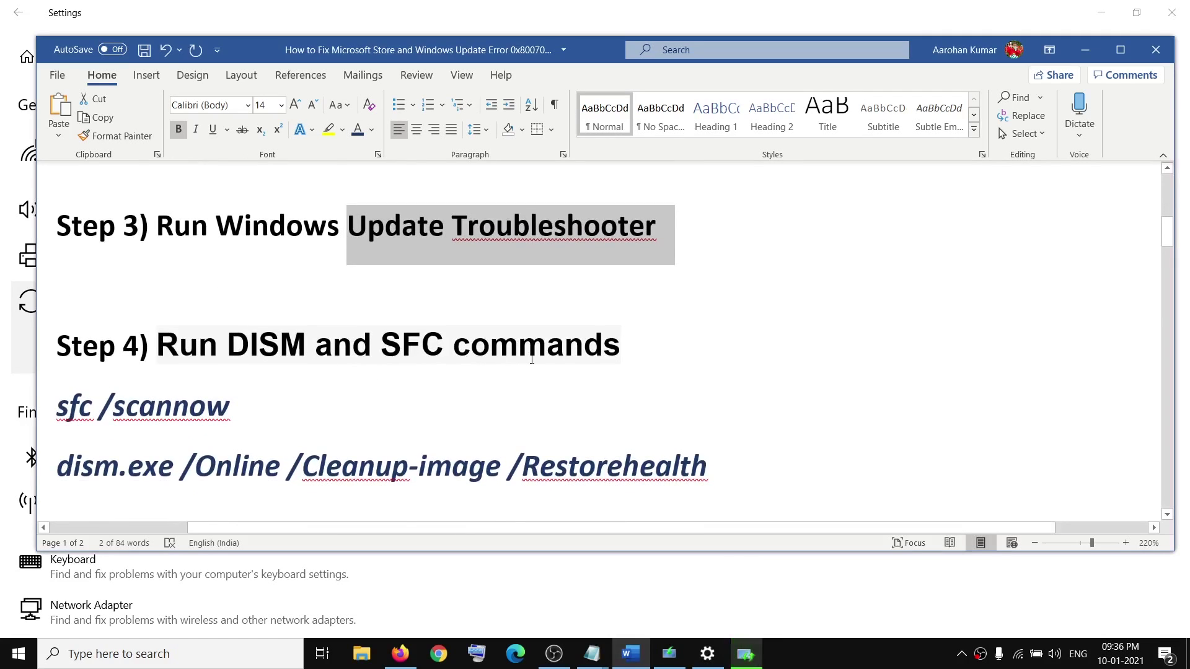
{"action": "left_click", "coordinate": [240, 658]}
{"action": "type", "text": "cmd"}
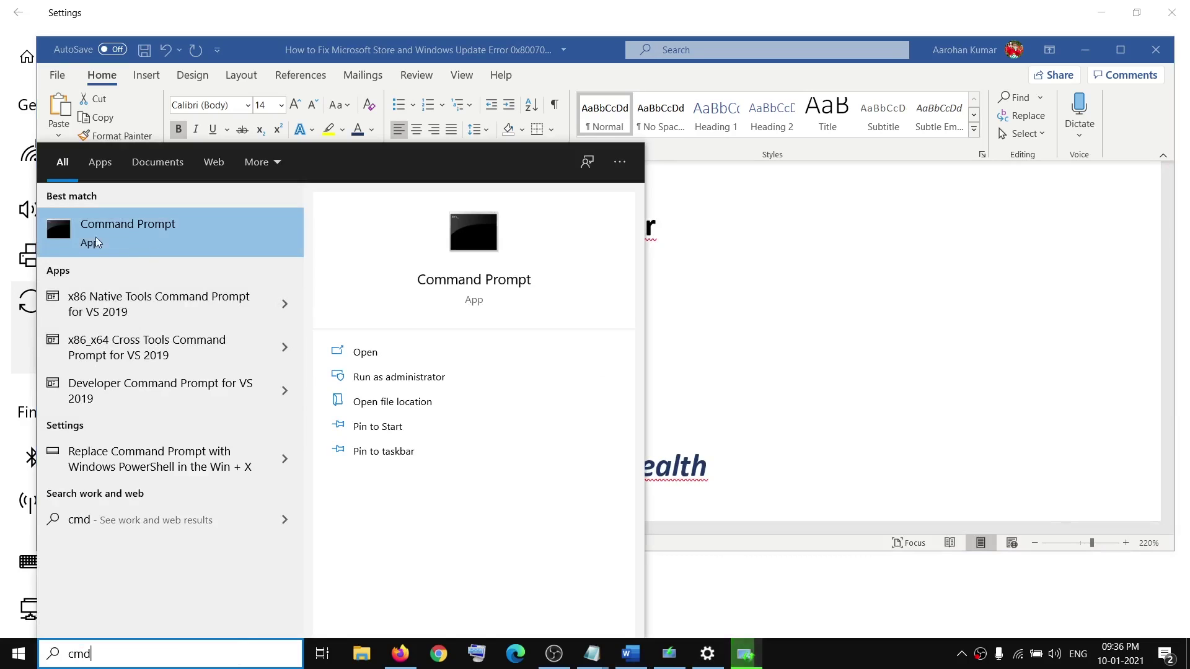
{"action": "right_click", "coordinate": [132, 234]}
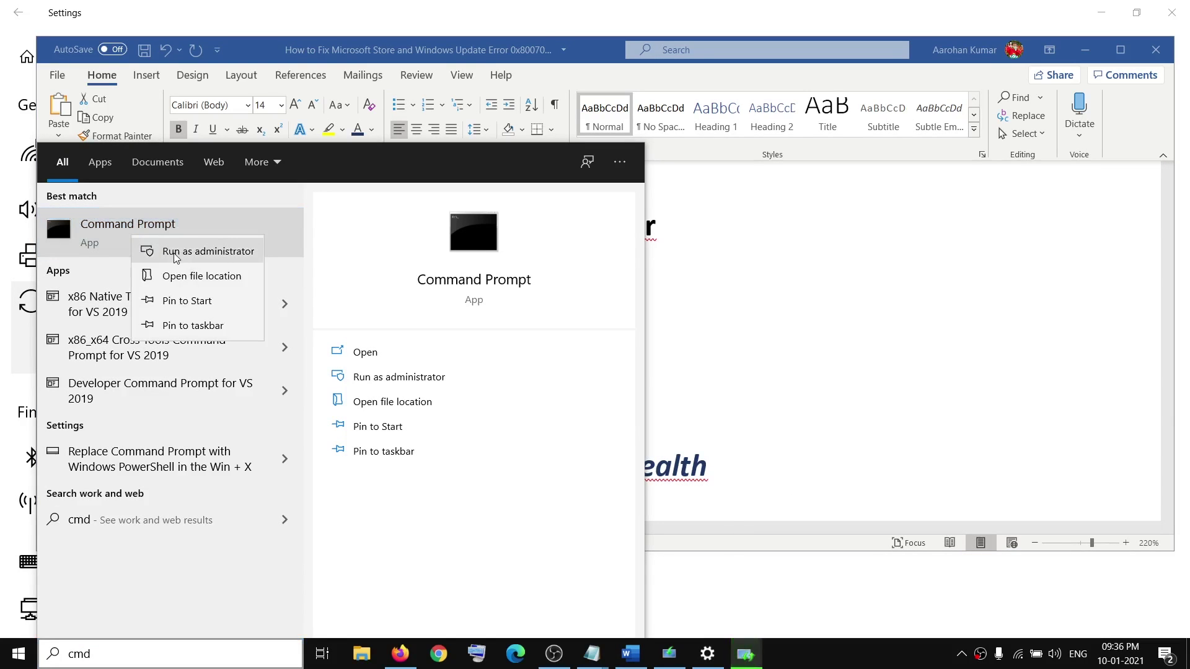
{"action": "left_click", "coordinate": [228, 251]}
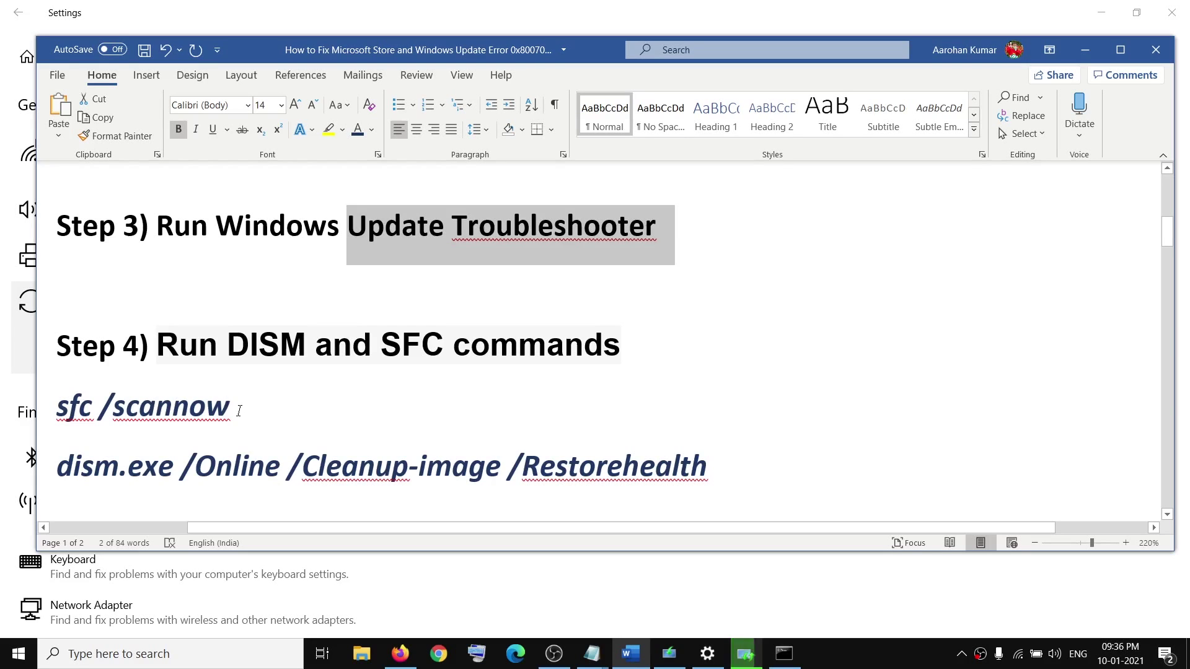
Step: Copy 'sfc /scannow' from the guide, run it, and close the finished troubleshooter
{"action": "triple_click", "coordinate": [369, 414]}
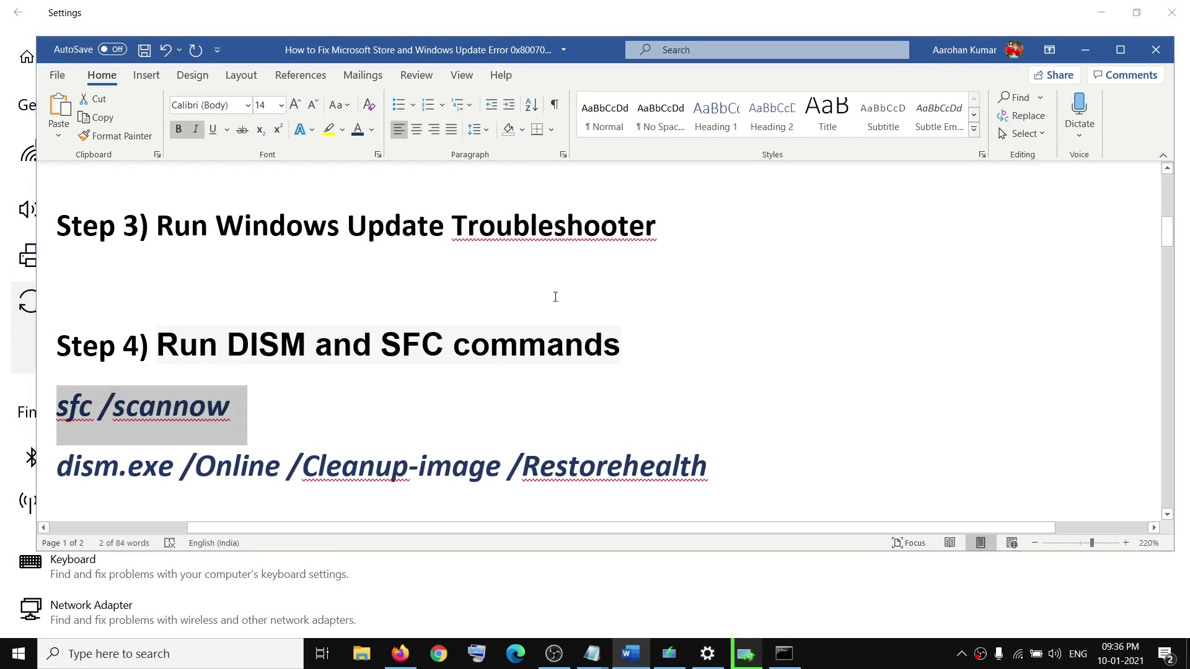
{"action": "key", "text": "alt+Tab"}
{"action": "key", "text": "alt+Tab"}
{"action": "key", "text": "alt+Tab"}
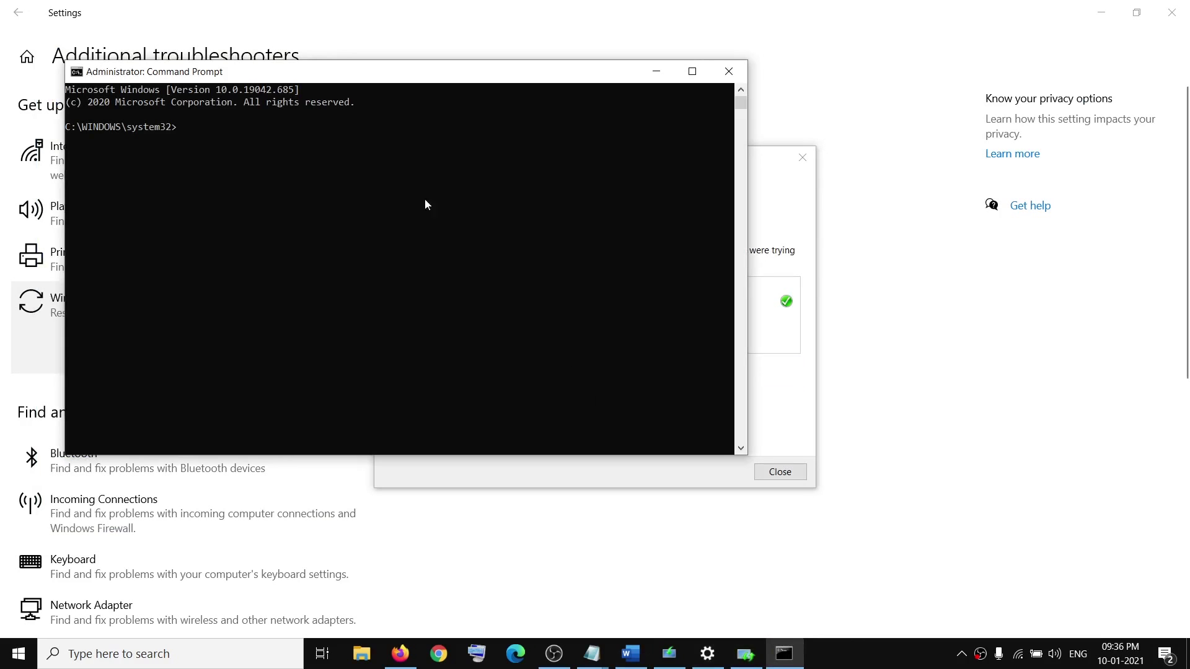
{"action": "type", "text": "sfc /scannow"}
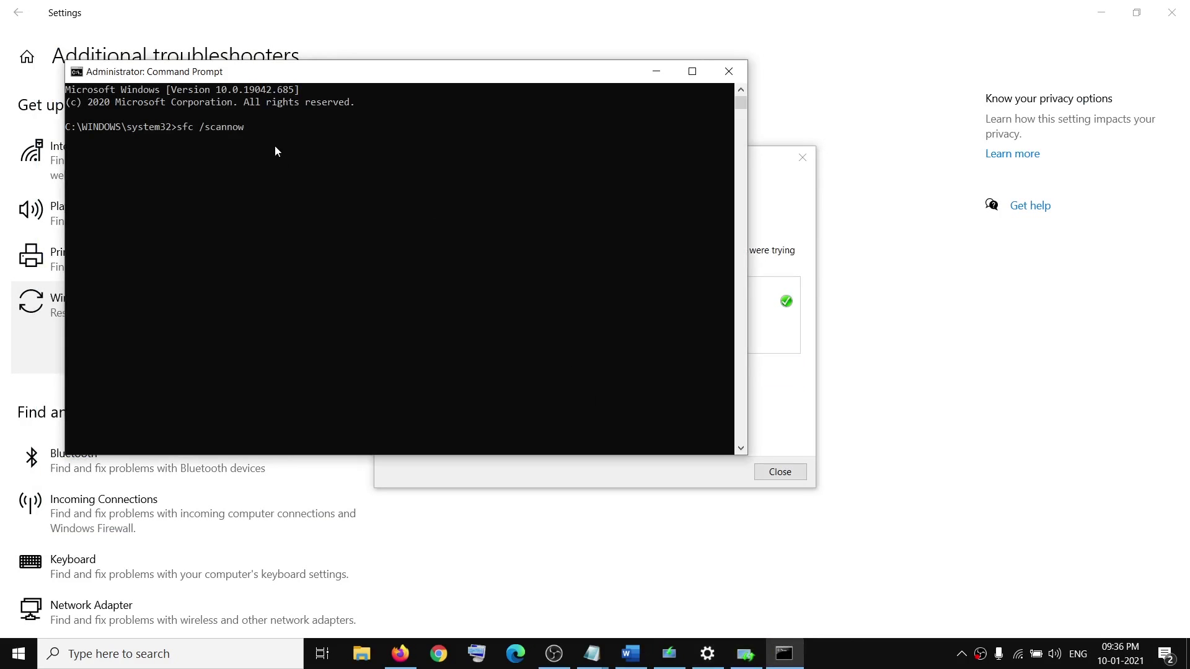
{"action": "key", "text": "Return"}
{"action": "left_click", "coordinate": [786, 191]}
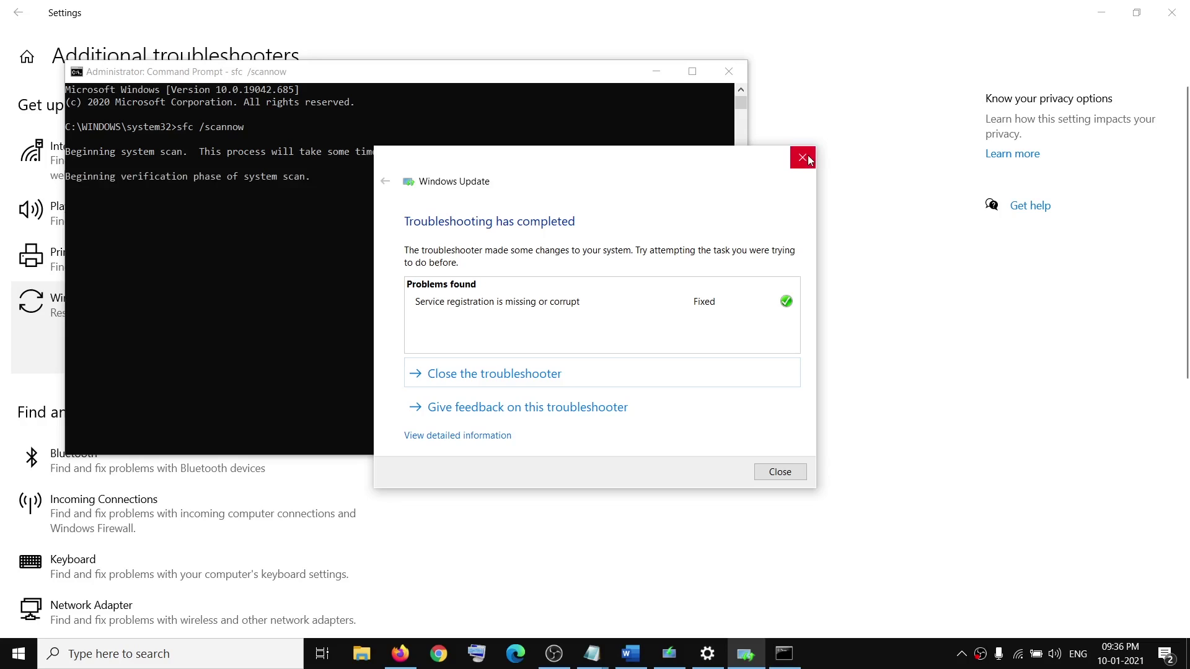
{"action": "left_click", "coordinate": [803, 157]}
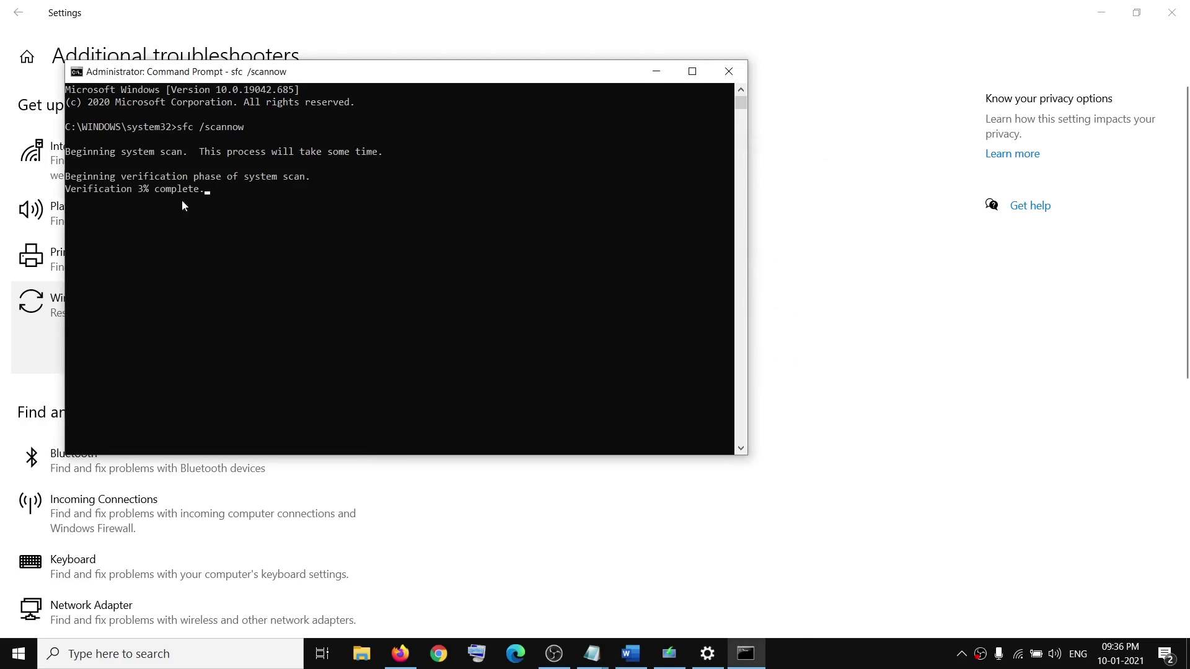
{"action": "left_click_drag", "start_coordinate": [138, 185], "coordinate": [247, 194]}
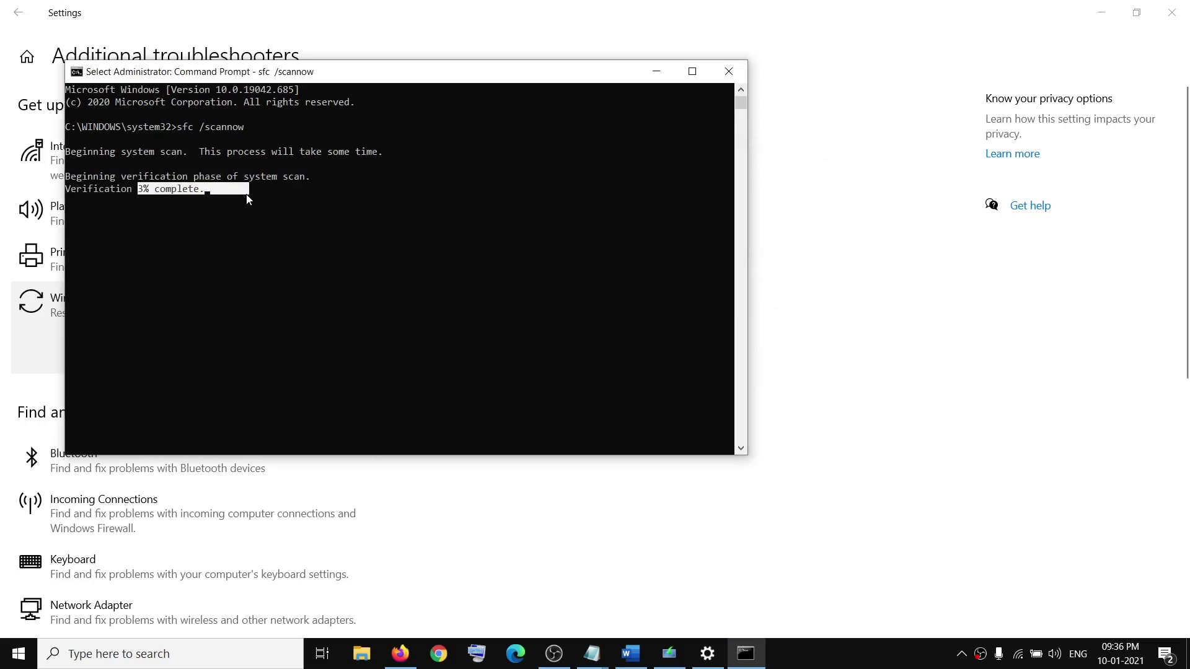
Step: Select the dism.exe line, check the sfc scan, and bring up the Step 5 heading
{"action": "left_click", "coordinate": [632, 653]}
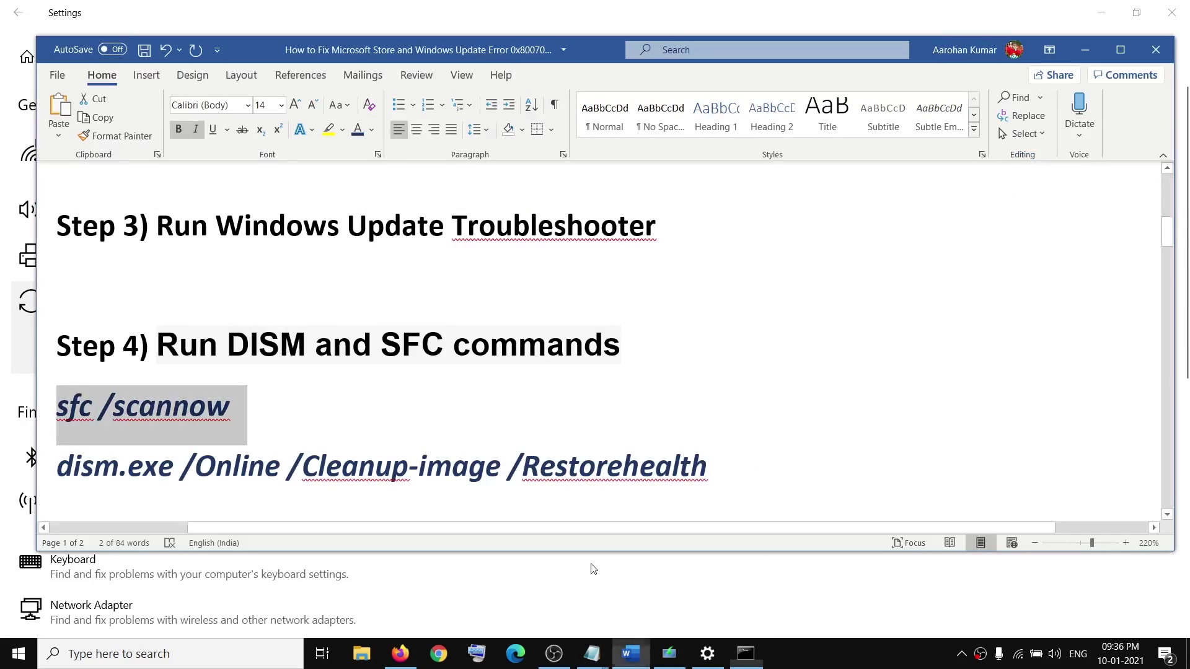
{"action": "left_click_drag", "start_coordinate": [73, 461], "coordinate": [722, 476]}
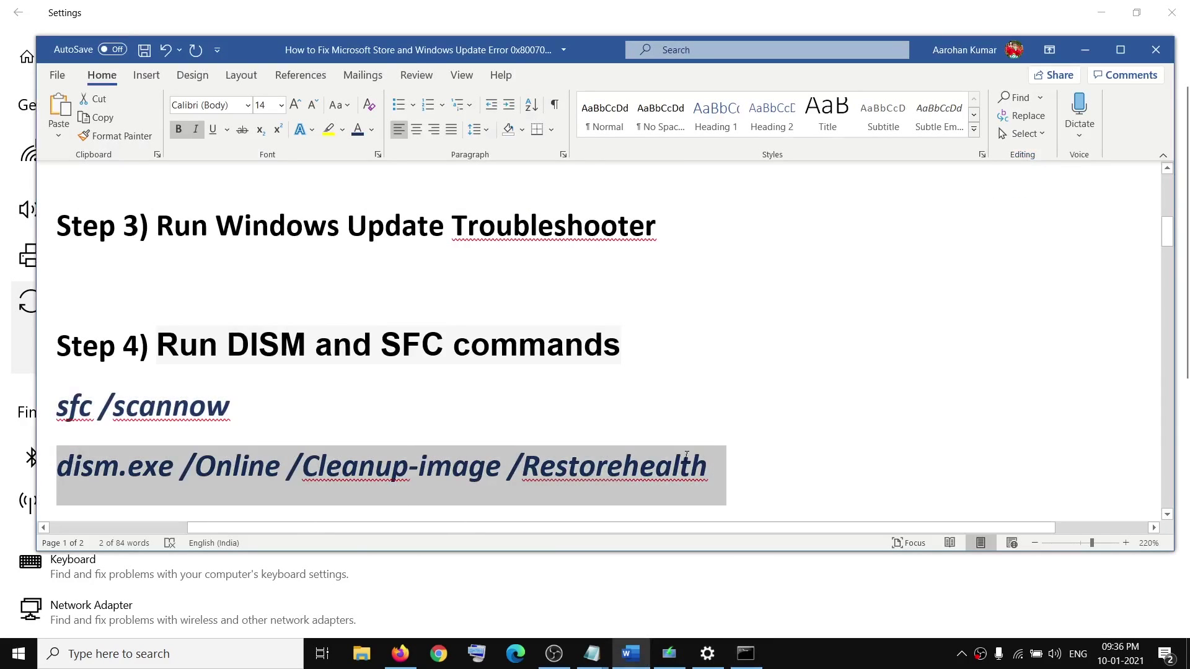
{"action": "left_click", "coordinate": [746, 653]}
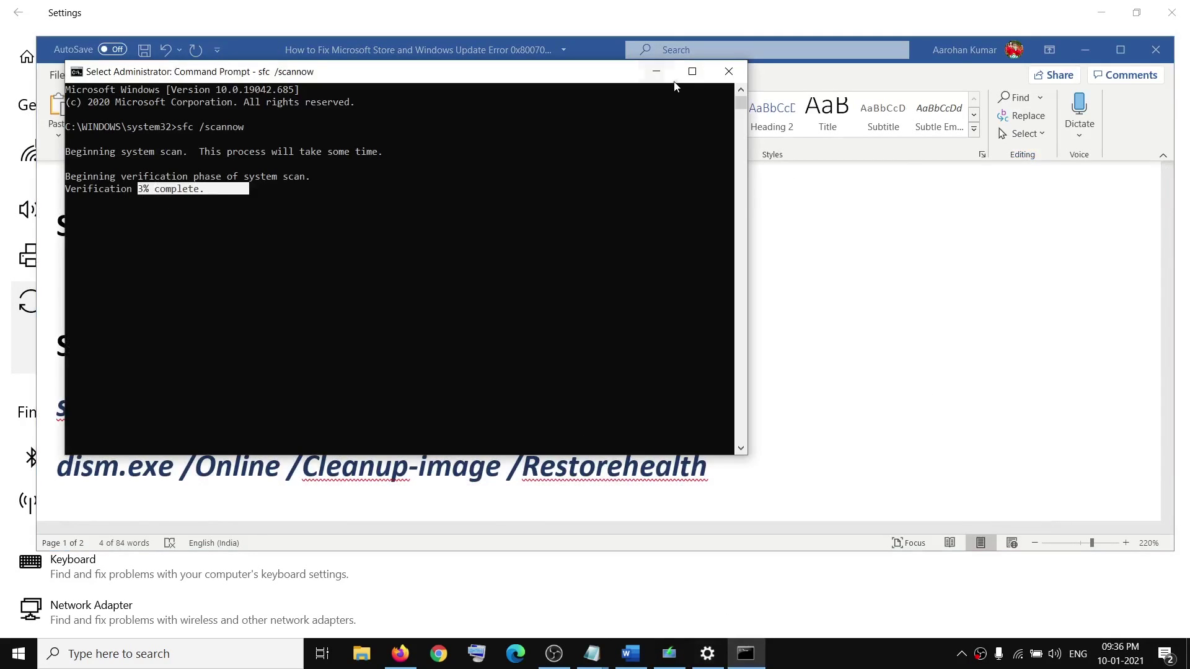
{"action": "left_click", "coordinate": [675, 484]}
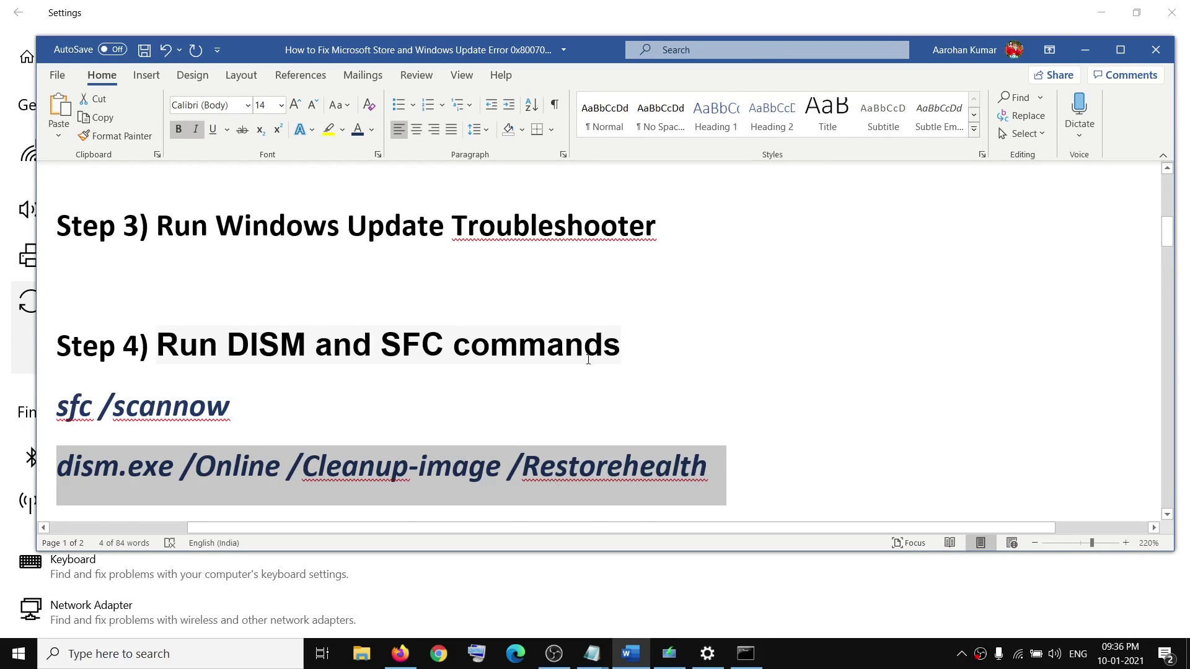
{"action": "scroll", "coordinate": [588, 360], "scroll_direction": "down", "scroll_amount": 4}
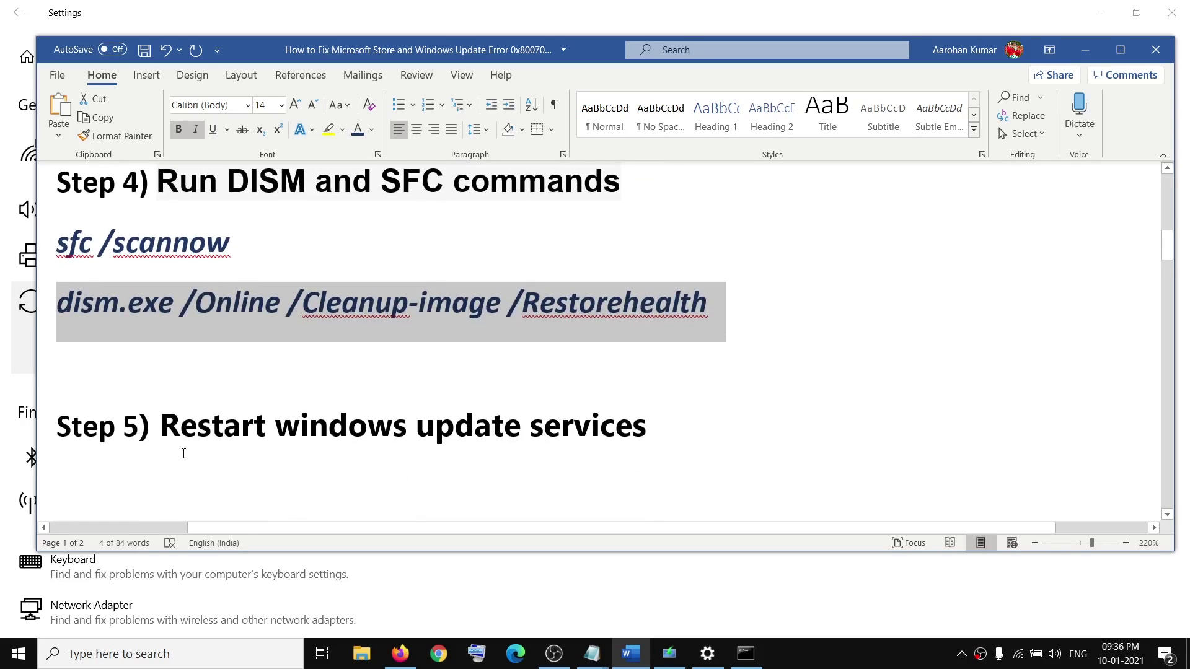
{"action": "left_click_drag", "start_coordinate": [167, 429], "coordinate": [647, 429]}
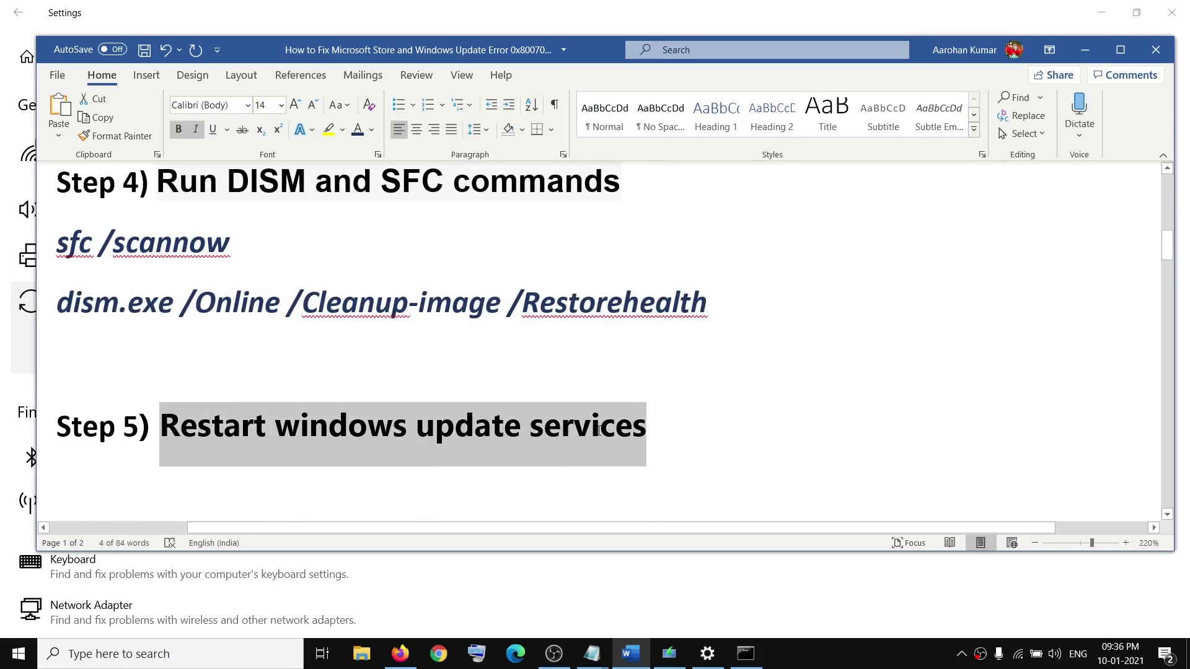
Step: Open the Services app and select the Windows Update service
{"action": "left_click", "coordinate": [174, 656]}
{"action": "type", "text": "serv"}
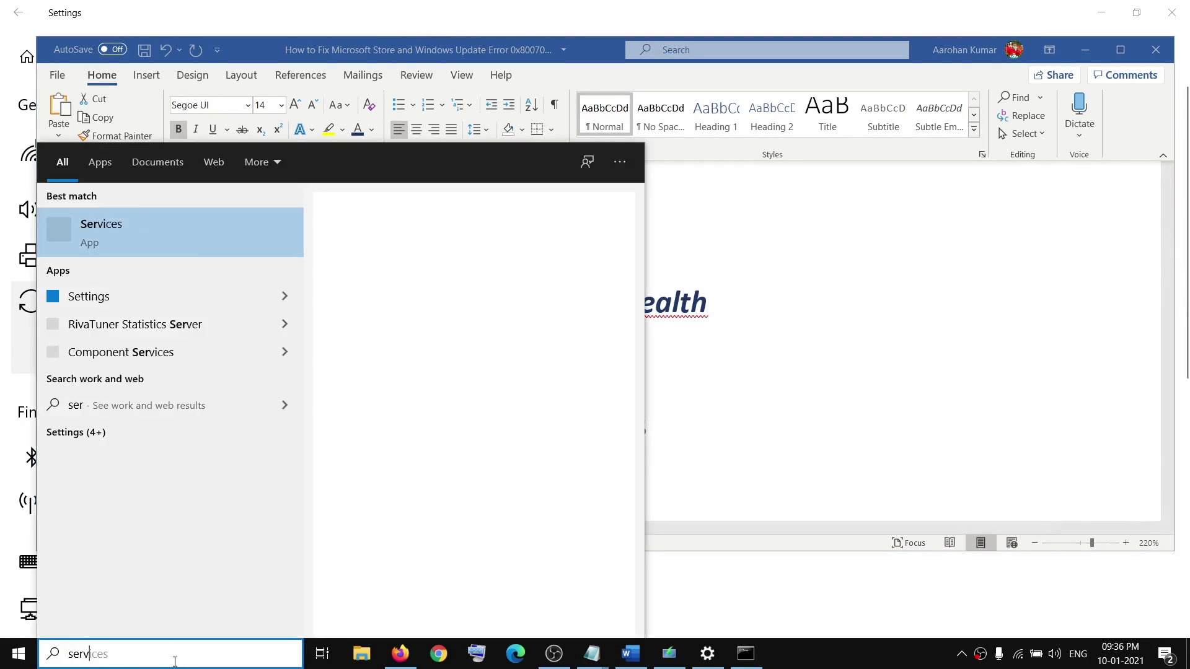
{"action": "type", "text": "ices"}
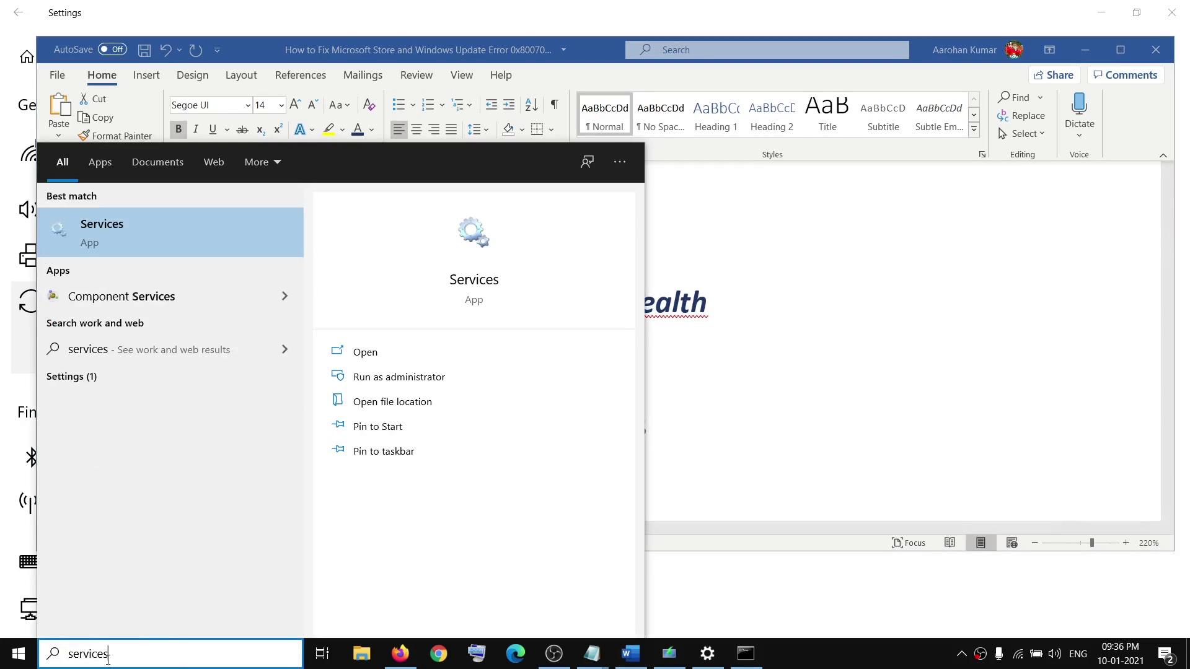
{"action": "key", "text": "ctrl+a"}
{"action": "left_click", "coordinate": [176, 219]}
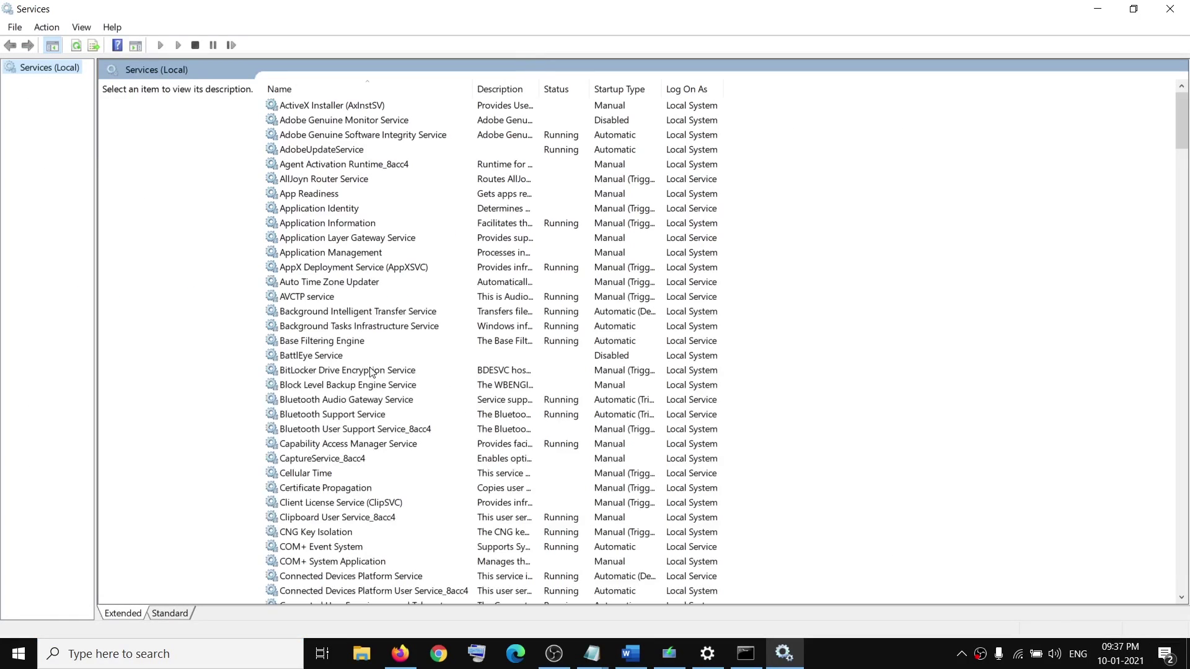
{"action": "left_click", "coordinate": [351, 378]}
{"action": "key", "text": "w"}
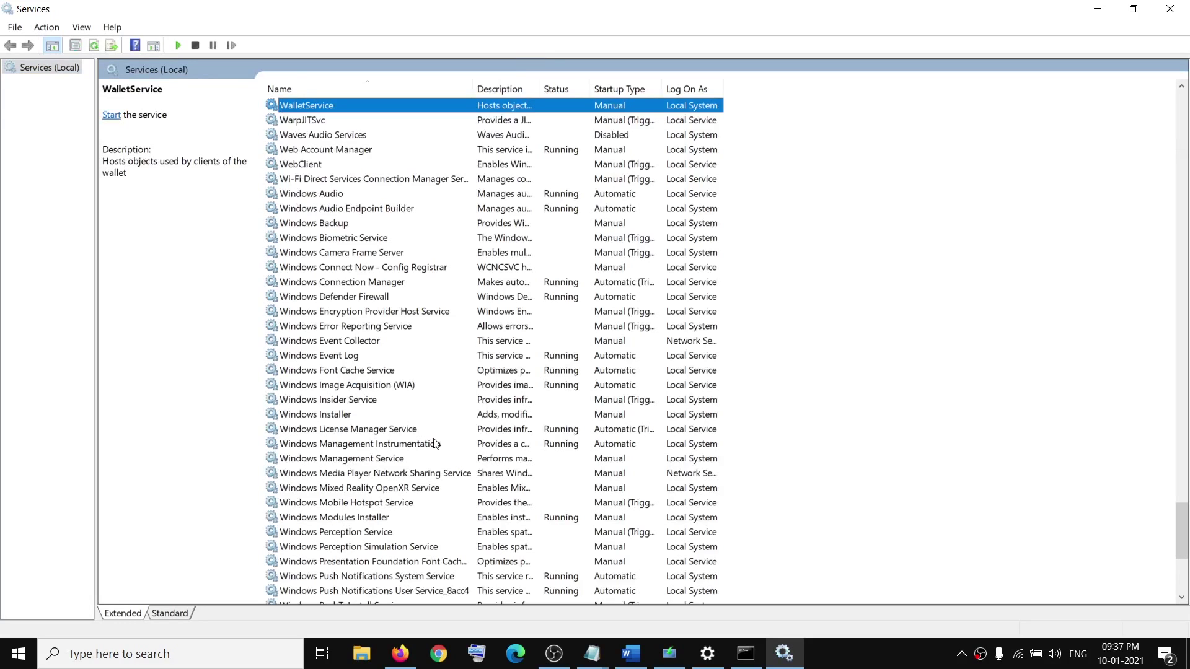
{"action": "scroll", "coordinate": [372, 409], "scroll_direction": "down", "scroll_amount": 6}
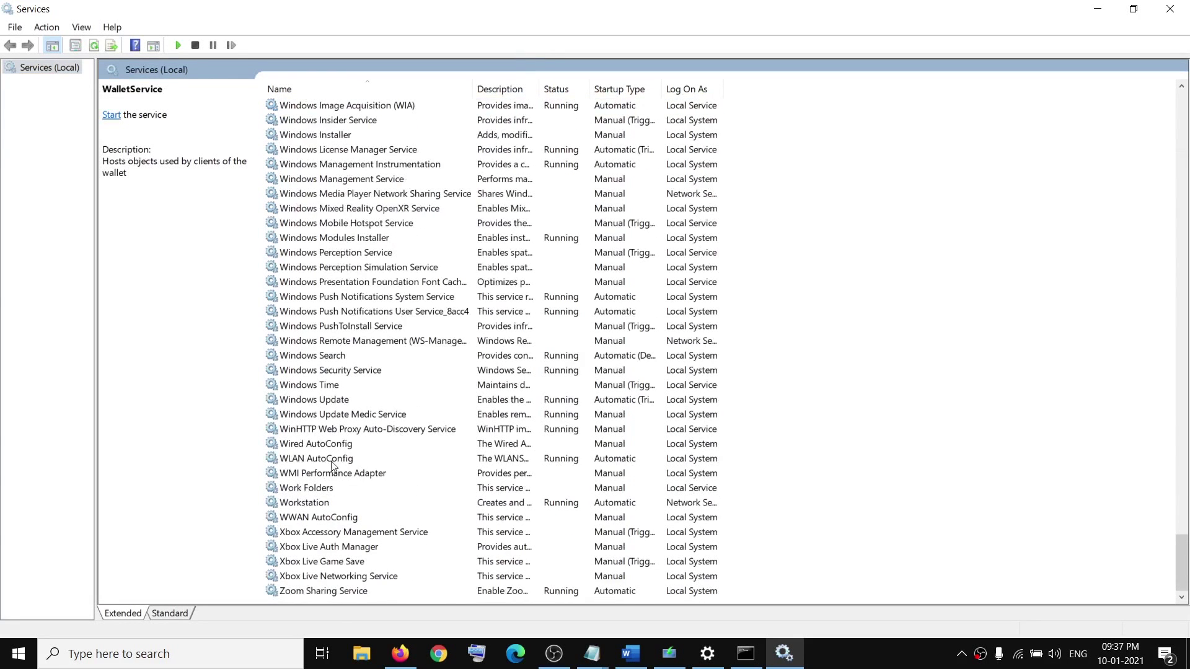
{"action": "left_click", "coordinate": [436, 403]}
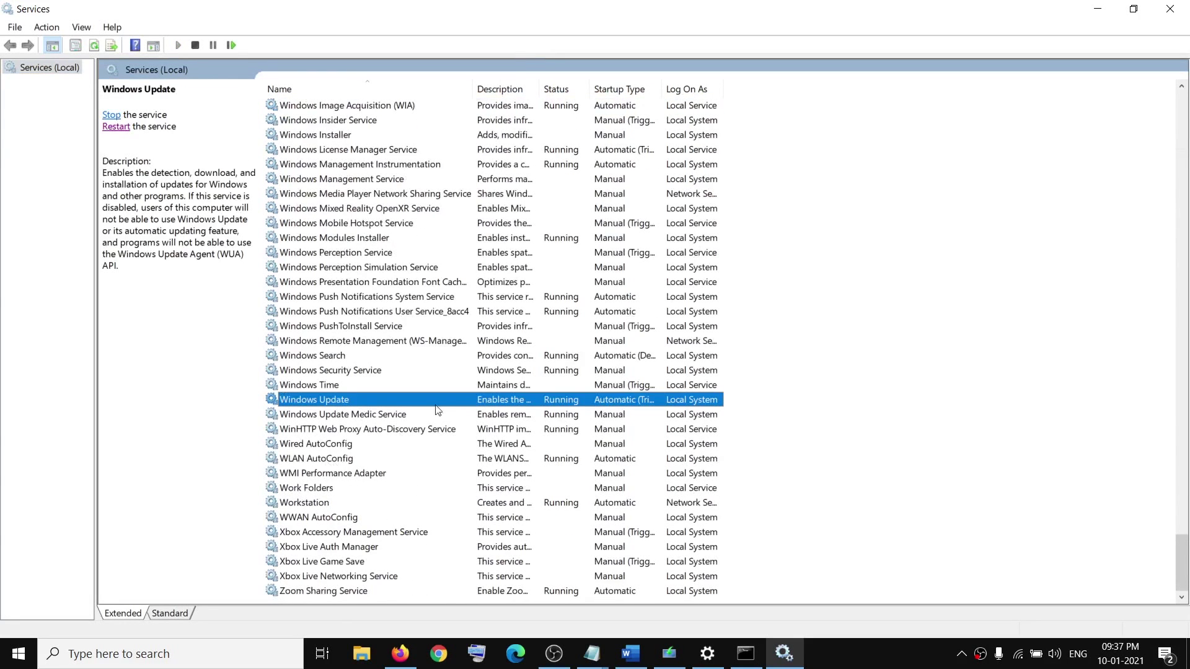
Step: Keep Windows Update's startup at Automatic, restart the service, and close Services
{"action": "double_click", "coordinate": [358, 403]}
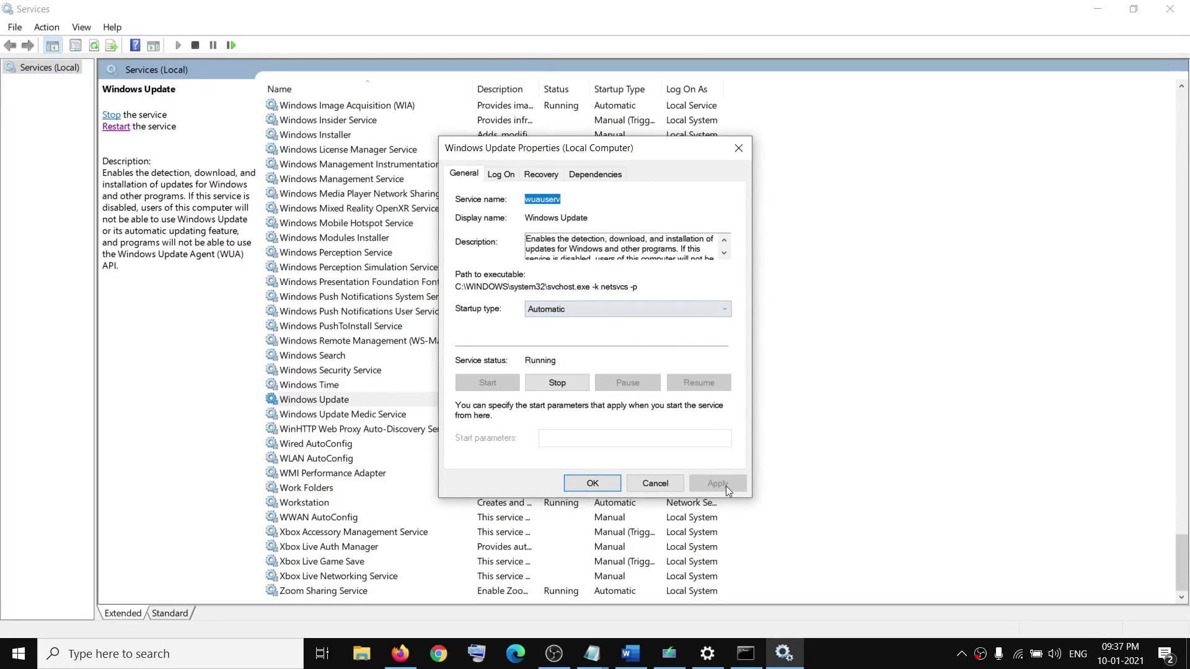
{"action": "left_click", "coordinate": [570, 309]}
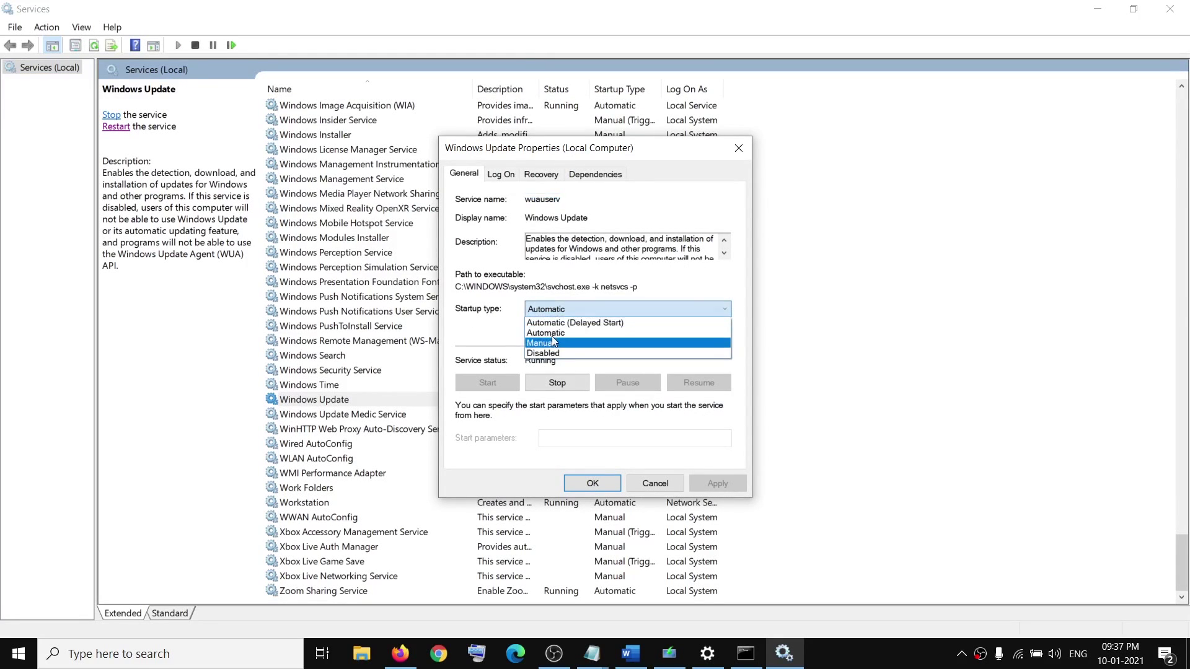
{"action": "left_click", "coordinate": [589, 323]}
{"action": "left_click", "coordinate": [717, 484]}
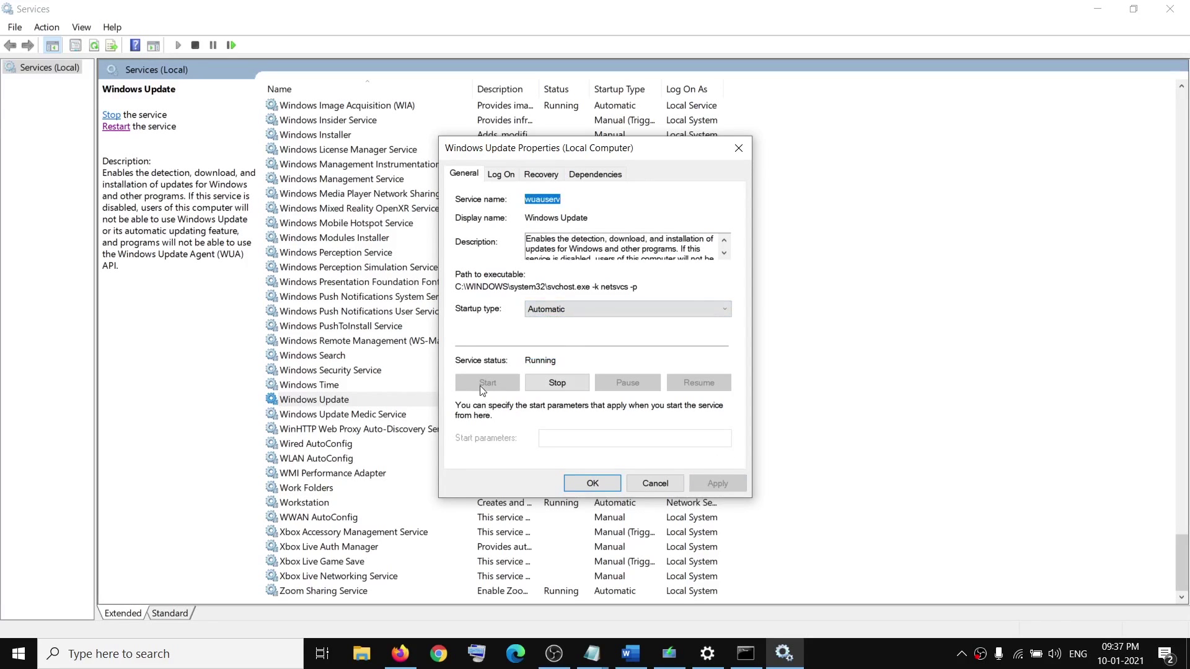
{"action": "left_click", "coordinate": [593, 483]}
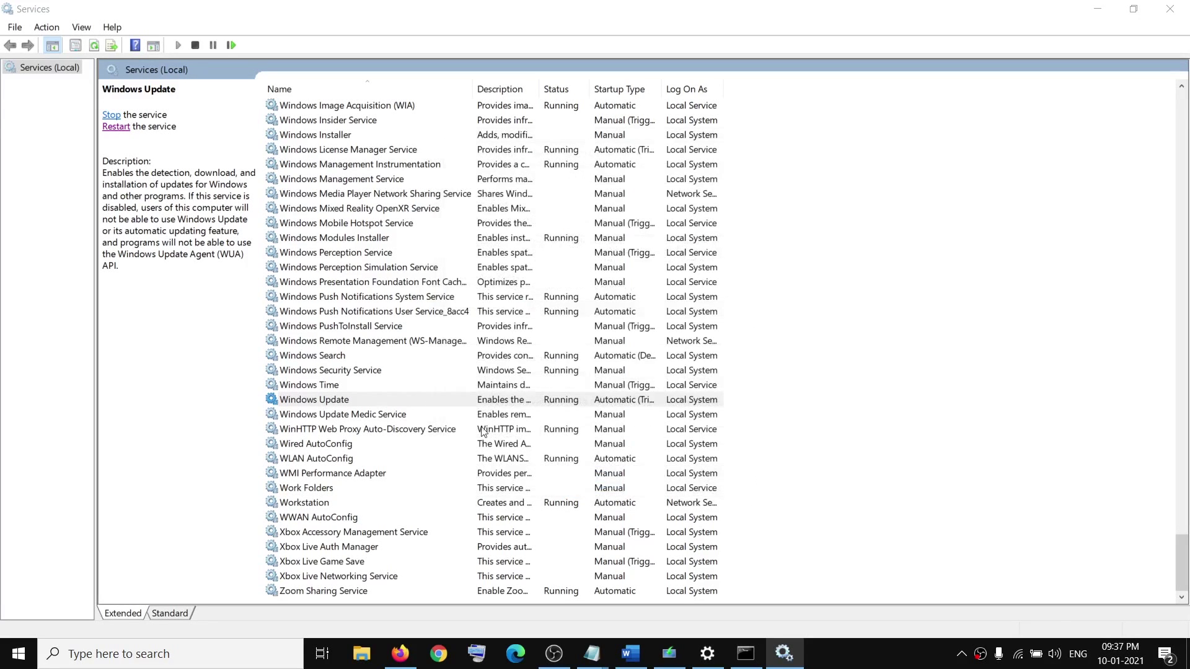
{"action": "left_click", "coordinate": [312, 403]}
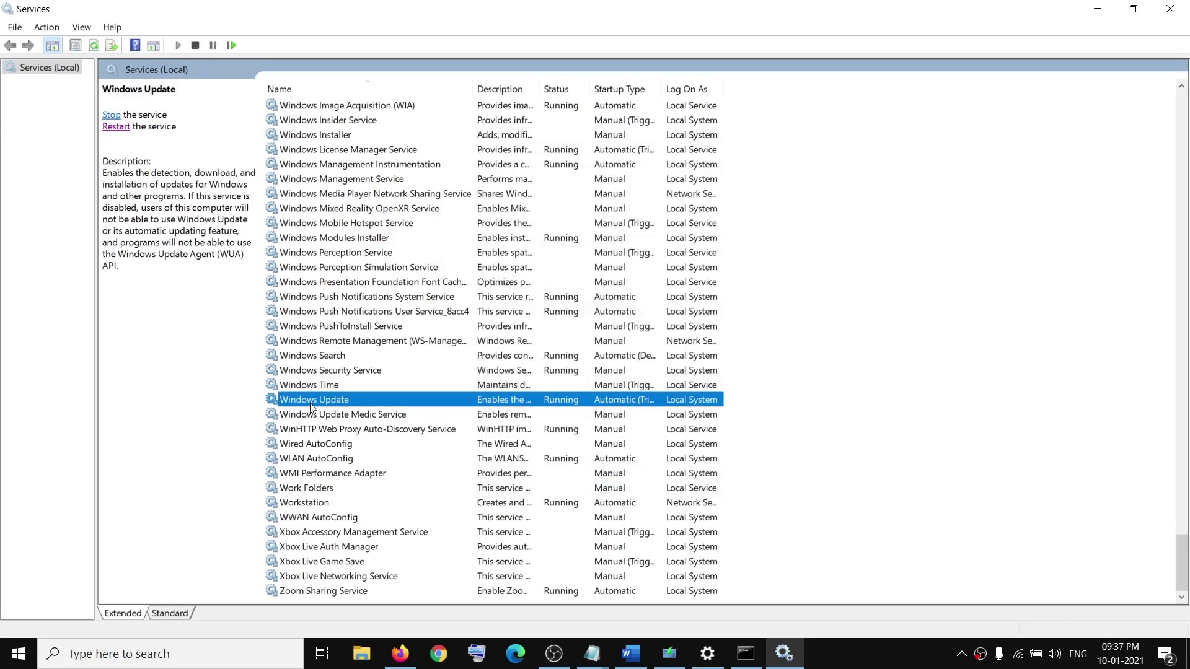
{"action": "left_click", "coordinate": [124, 129]}
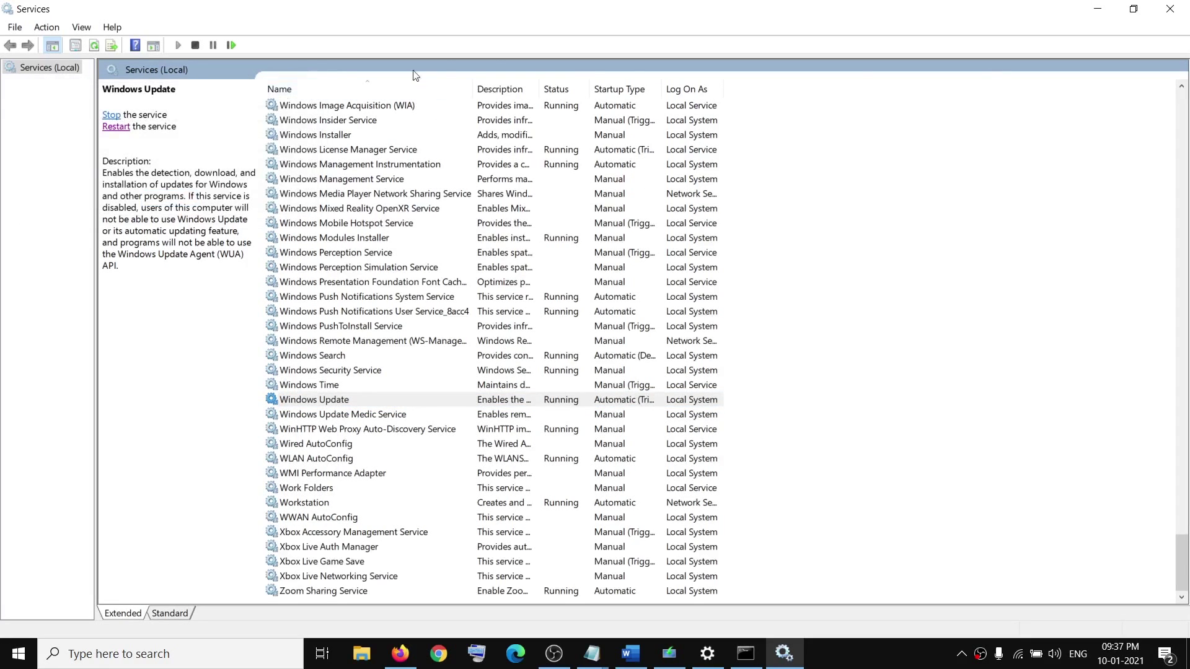
{"action": "left_click", "coordinate": [1170, 8]}
{"action": "scroll", "coordinate": [363, 454], "scroll_direction": "down", "scroll_amount": 2}
{"action": "scroll", "coordinate": [421, 367], "scroll_direction": "down", "scroll_amount": 1}
{"action": "scroll", "coordinate": [258, 412], "scroll_direction": "up", "scroll_amount": 2}
Step: Run the Windows Store Apps troubleshooter from Update & Security > Troubleshoot, then return to the guide
{"action": "left_click_drag", "start_coordinate": [148, 470], "coordinate": [631, 459]}
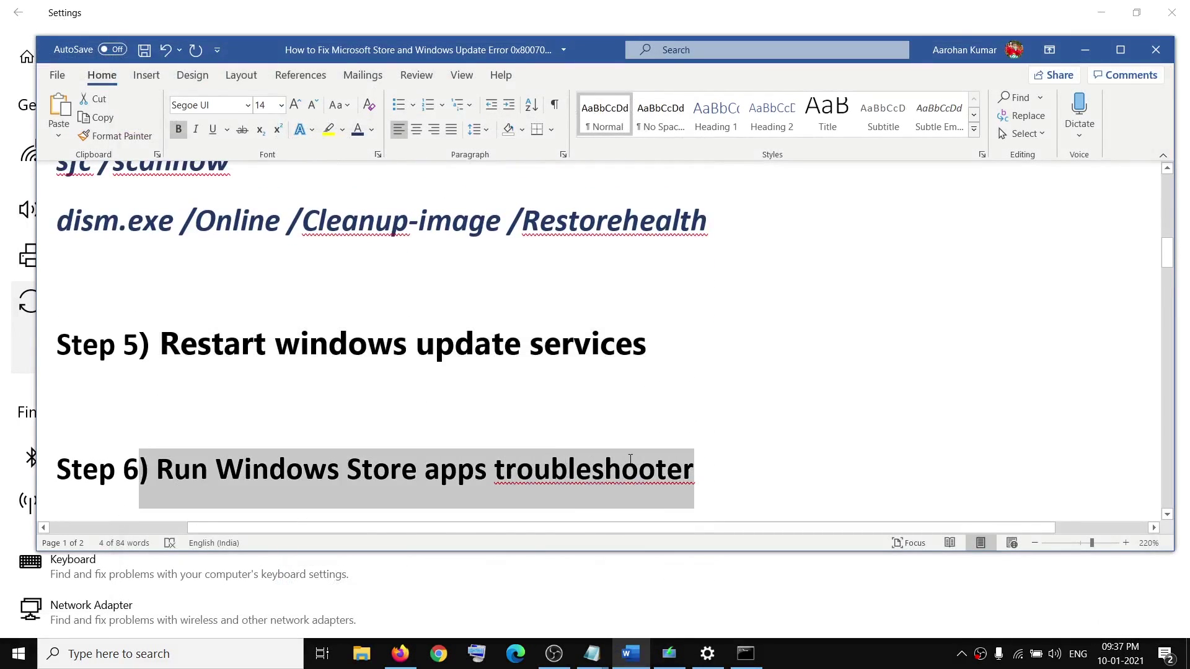
{"action": "left_click", "coordinate": [707, 653]}
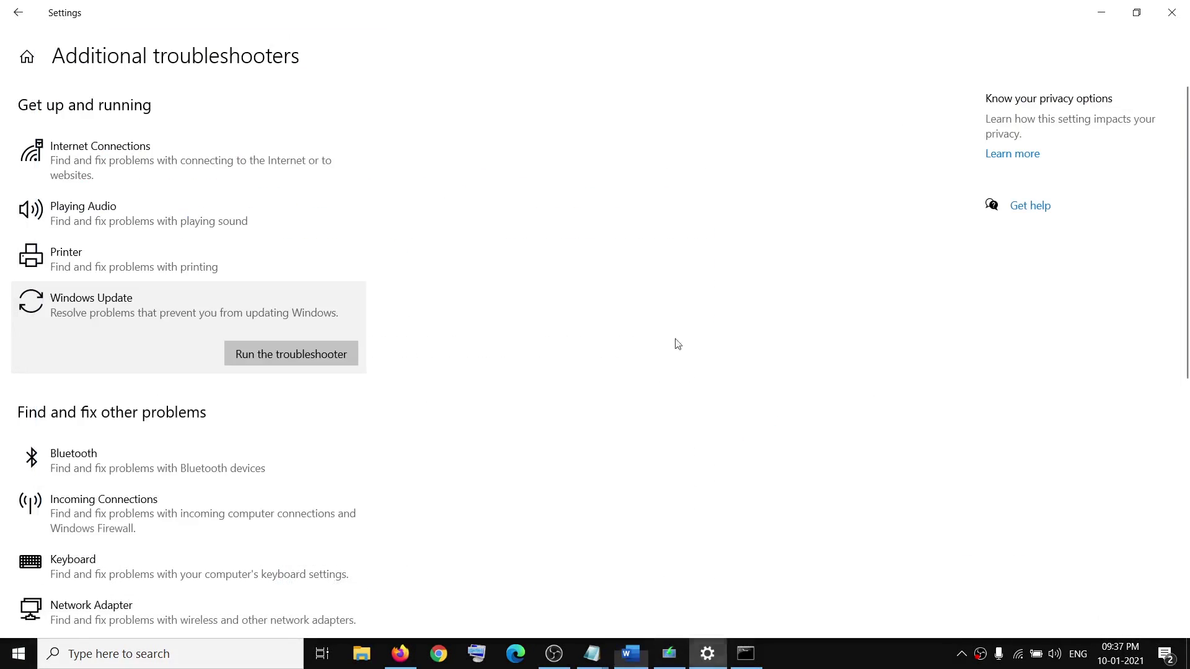
{"action": "left_click", "coordinate": [27, 56]}
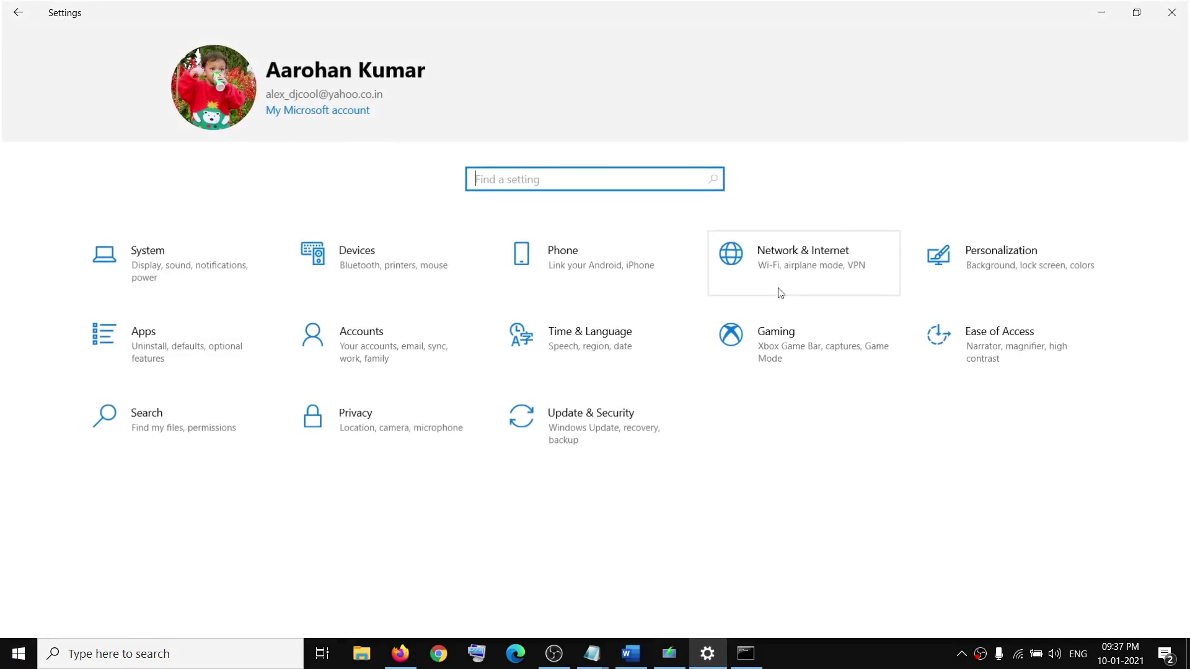
{"action": "left_click", "coordinate": [570, 429]}
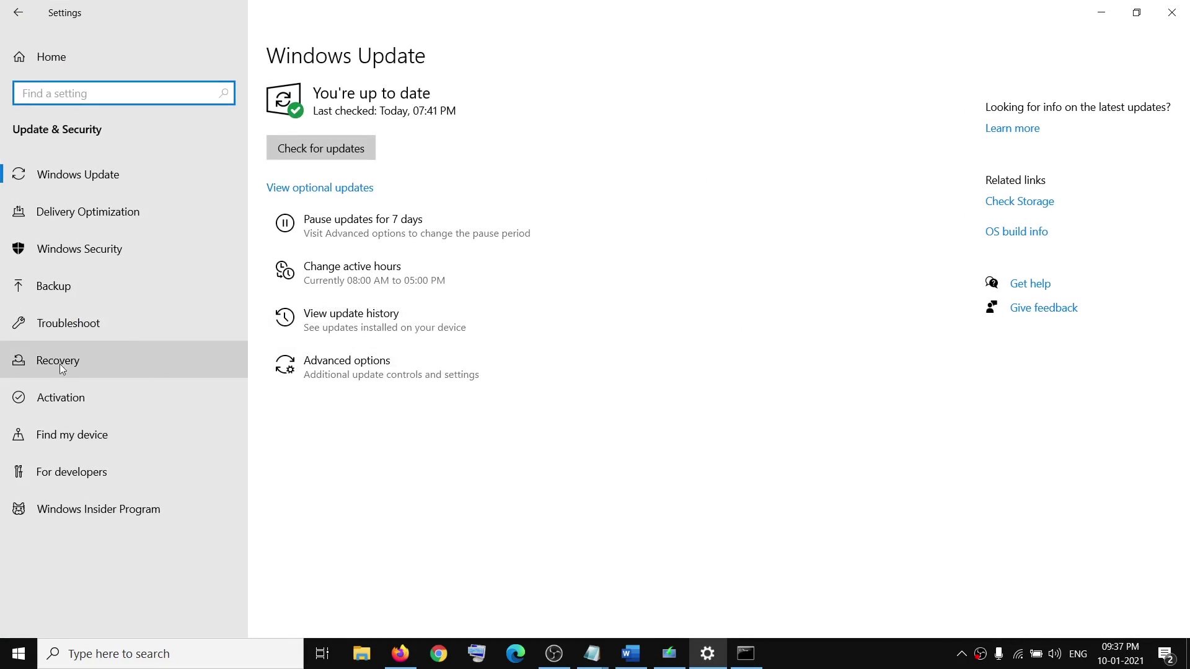
{"action": "left_click", "coordinate": [110, 322]}
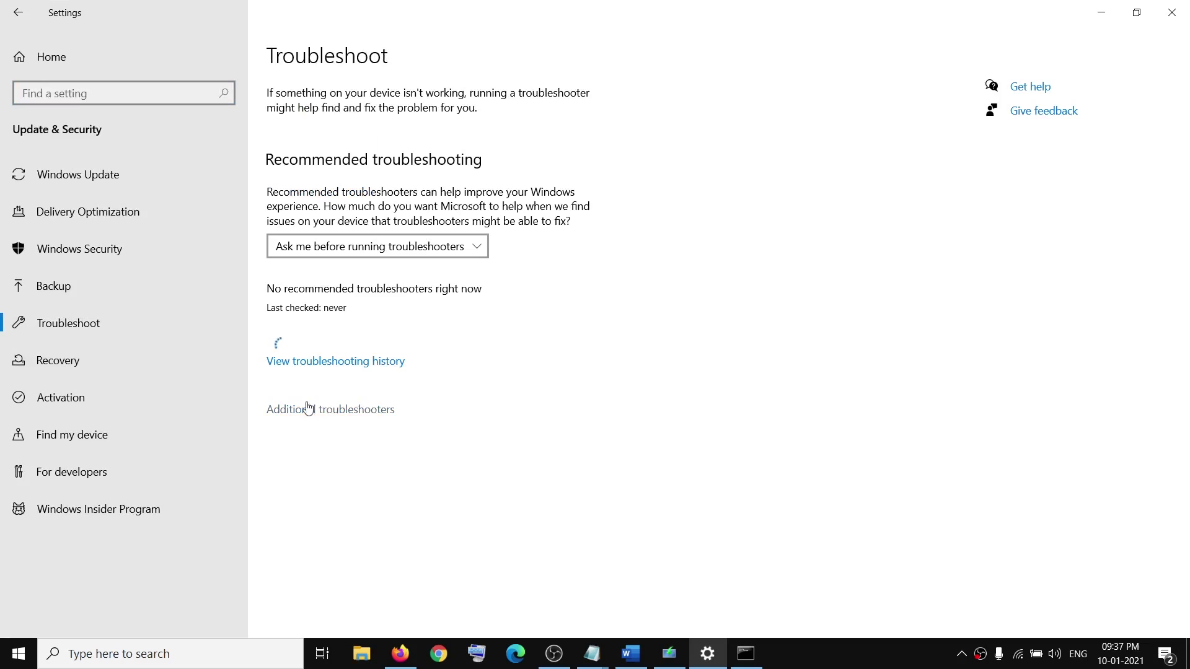
{"action": "left_click", "coordinate": [337, 411]}
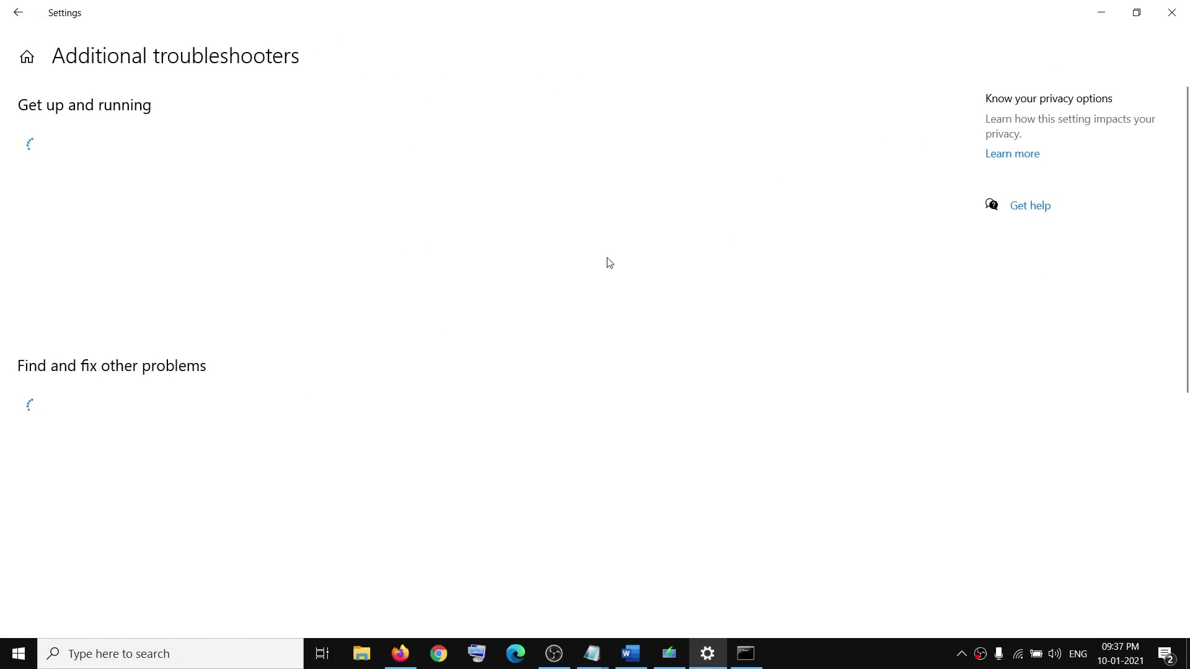
{"action": "scroll", "coordinate": [489, 292], "scroll_direction": "down", "scroll_amount": 6}
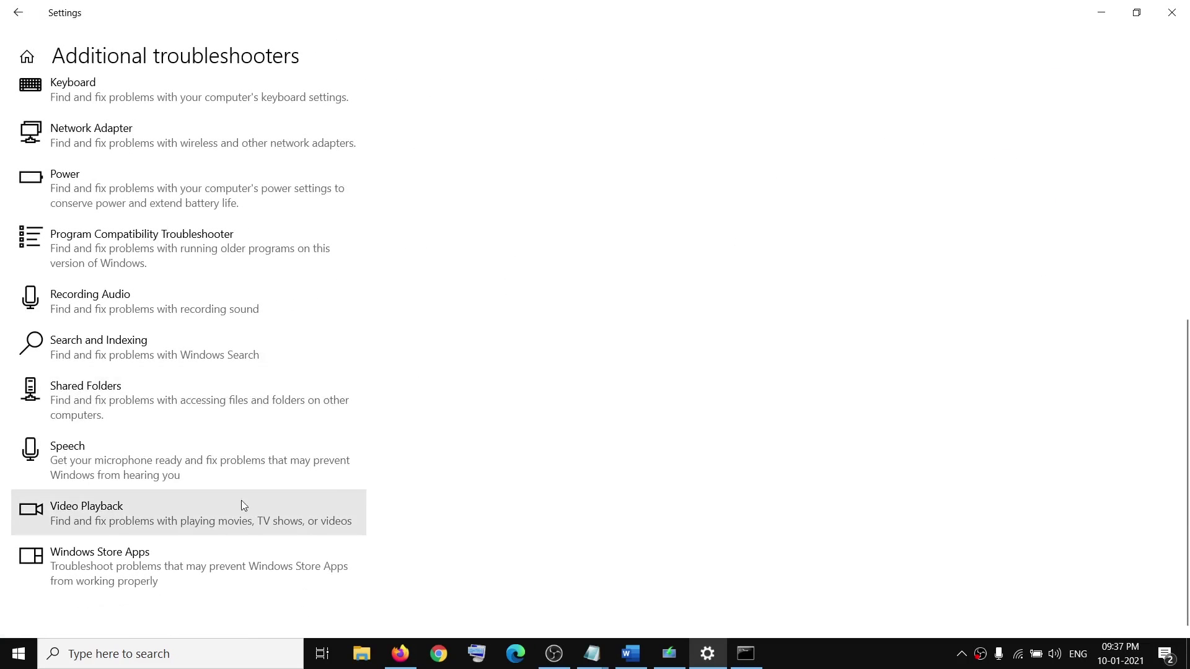
{"action": "left_click", "coordinate": [184, 555]}
{"action": "left_click", "coordinate": [318, 576]}
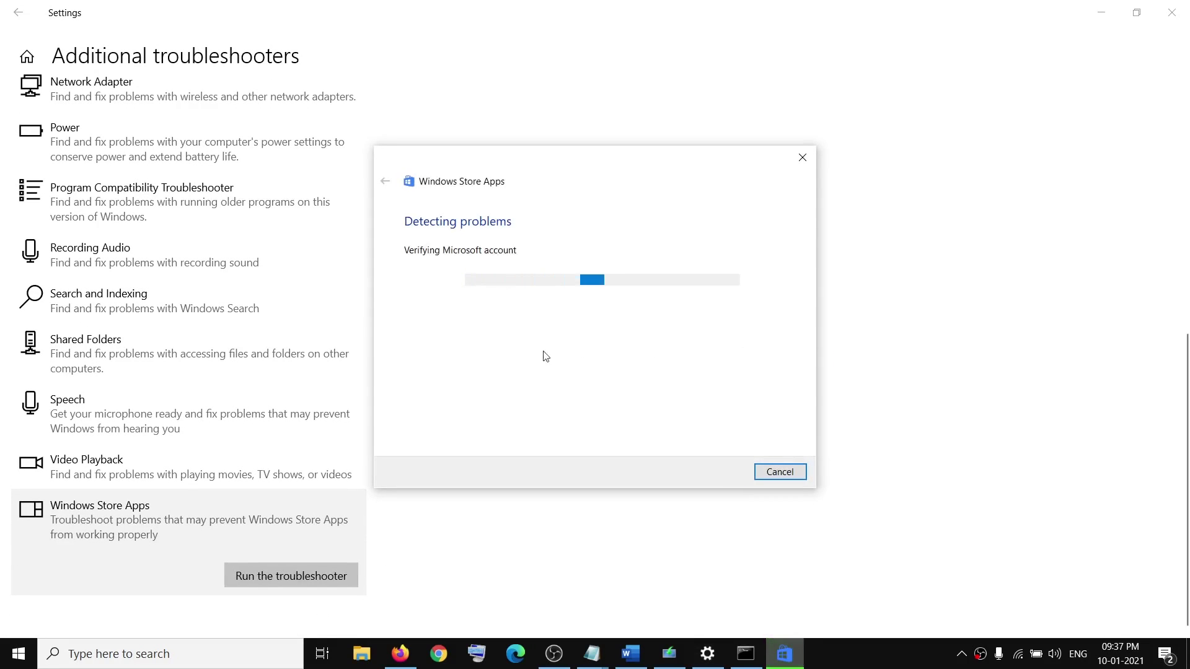
{"action": "left_click", "coordinate": [948, 335]}
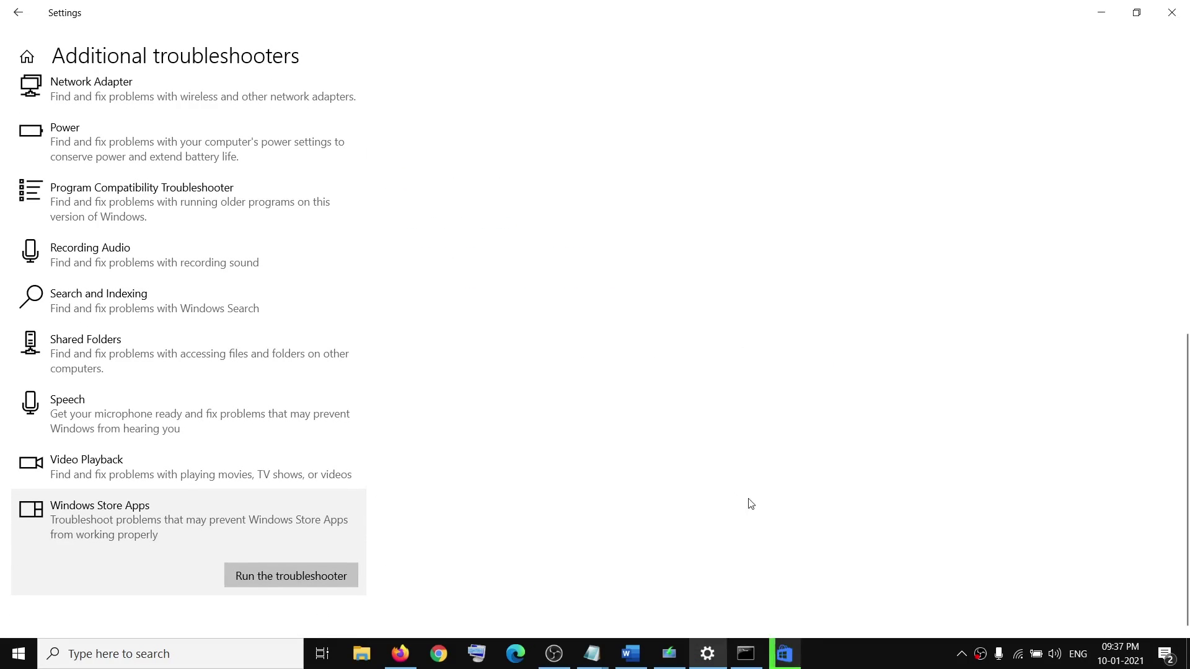
{"action": "left_click", "coordinate": [630, 654]}
{"action": "scroll", "coordinate": [403, 380], "scroll_direction": "down", "scroll_amount": 3}
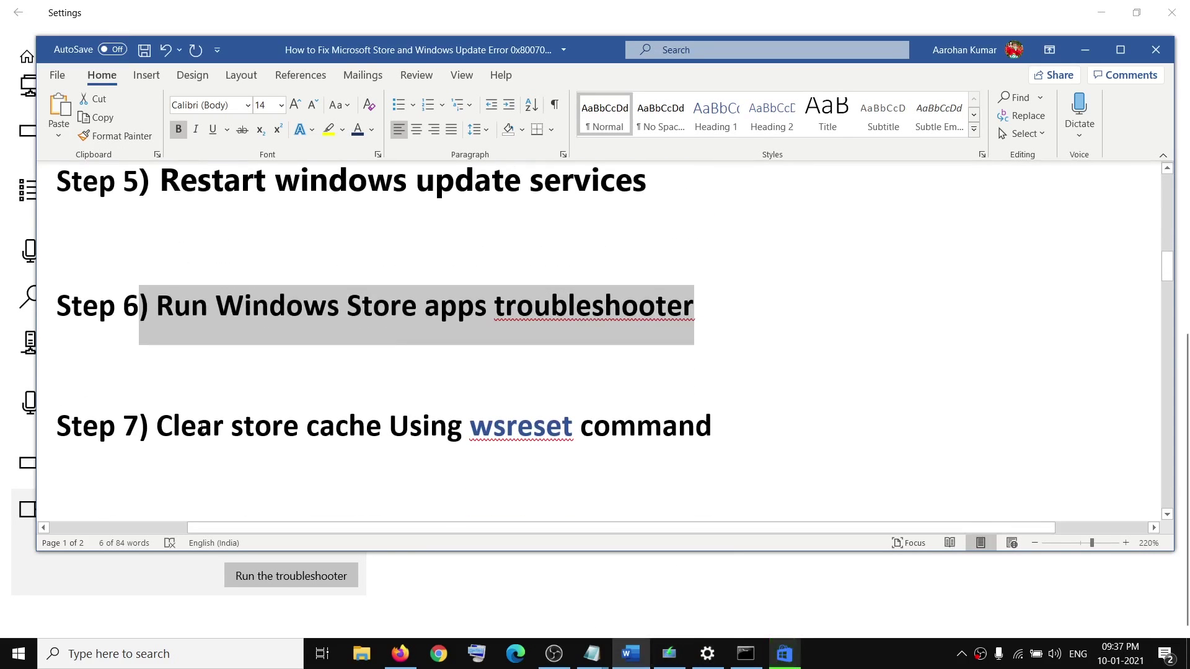
Step: Copy 'wsreset' from Step 7 and run it as administrator from Windows search
{"action": "left_click_drag", "start_coordinate": [481, 427], "coordinate": [572, 430]}
{"action": "key", "text": "ctrl+c"}
{"action": "left_click", "coordinate": [158, 652]}
{"action": "key", "text": "ctrl+v"}
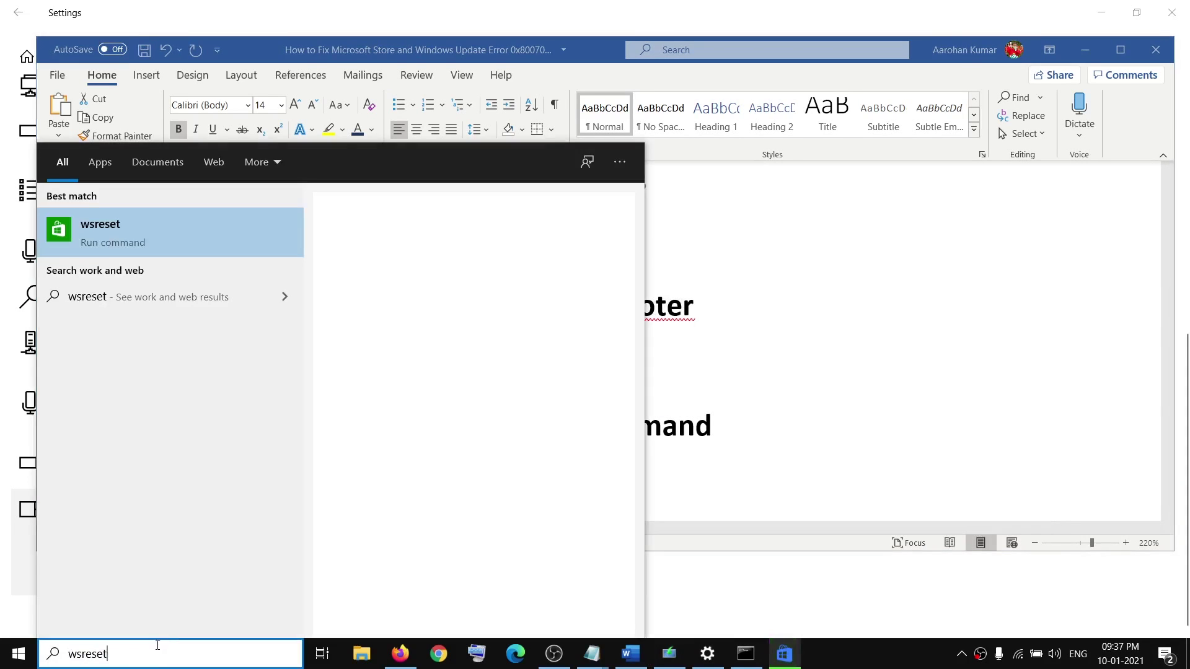
{"action": "left_click", "coordinate": [129, 652]}
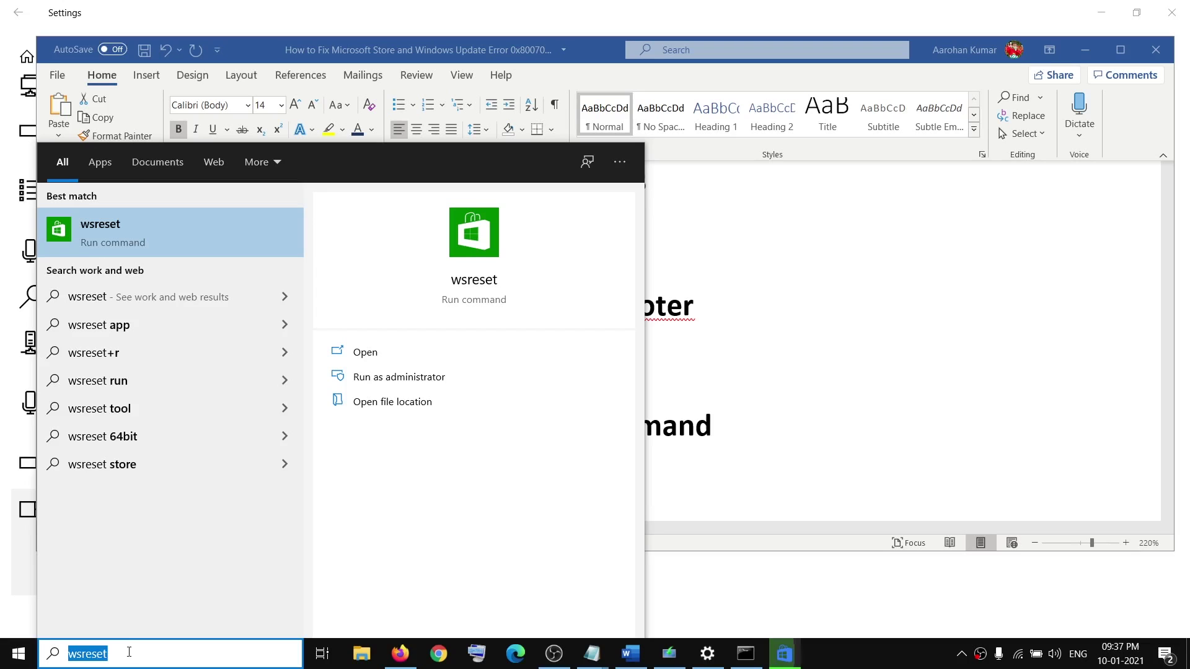
{"action": "right_click", "coordinate": [129, 232]}
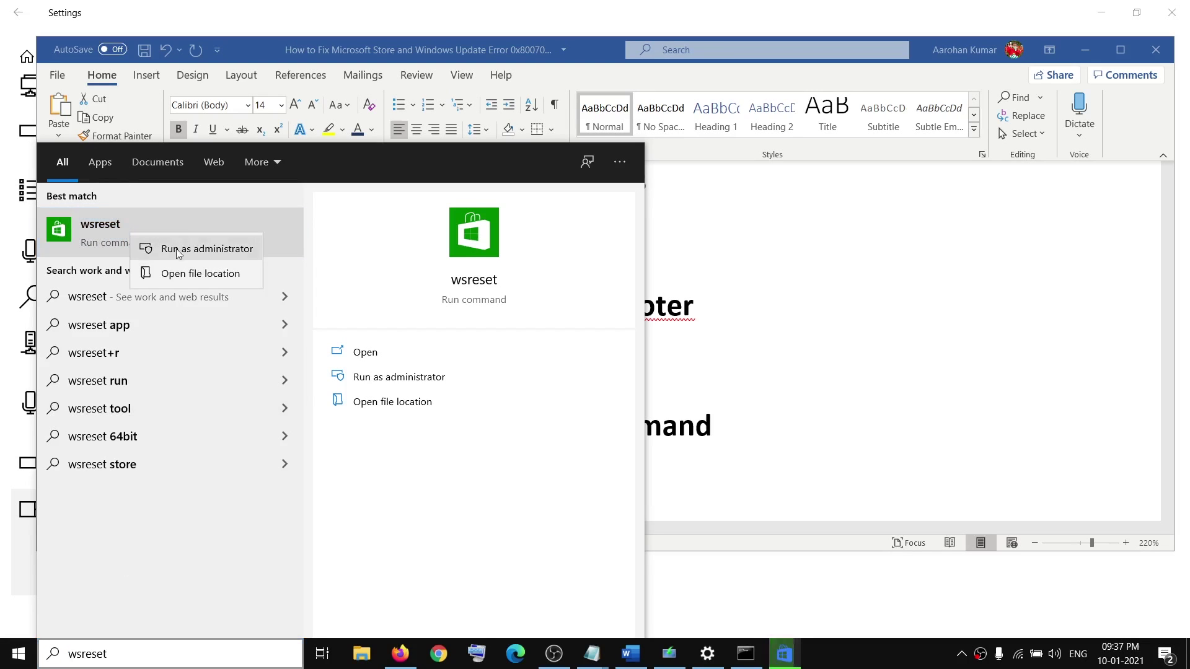
{"action": "left_click", "coordinate": [204, 251]}
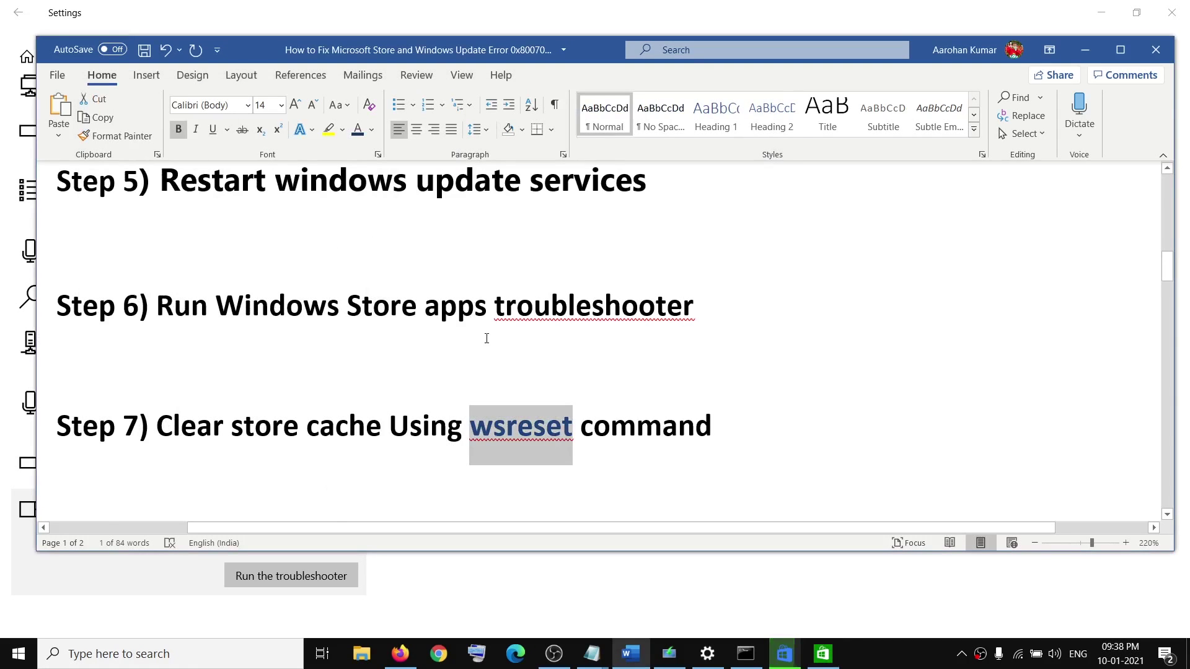
Step: Highlight the 'Reset Store app' step in the notes and return to the Settings home page
{"action": "scroll", "coordinate": [487, 339], "scroll_direction": "down", "scroll_amount": 3}
{"action": "scroll", "coordinate": [486, 340], "scroll_direction": "up", "scroll_amount": 1}
{"action": "left_click_drag", "start_coordinate": [157, 465], "coordinate": [405, 470]}
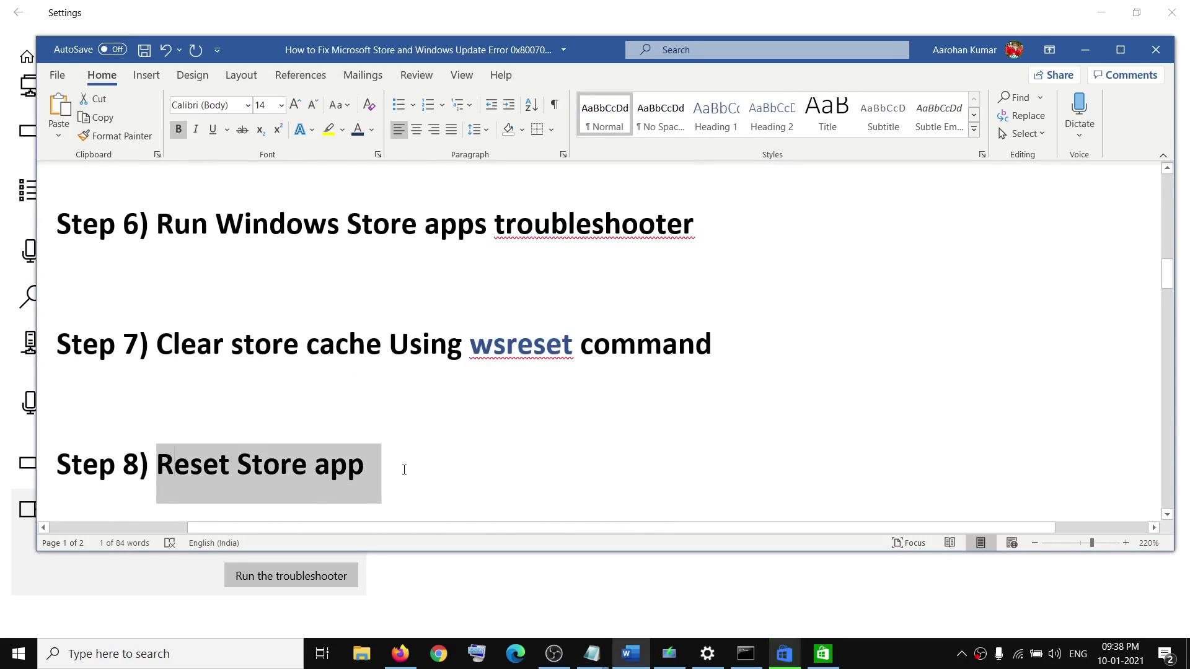
{"action": "left_click", "coordinate": [19, 654]}
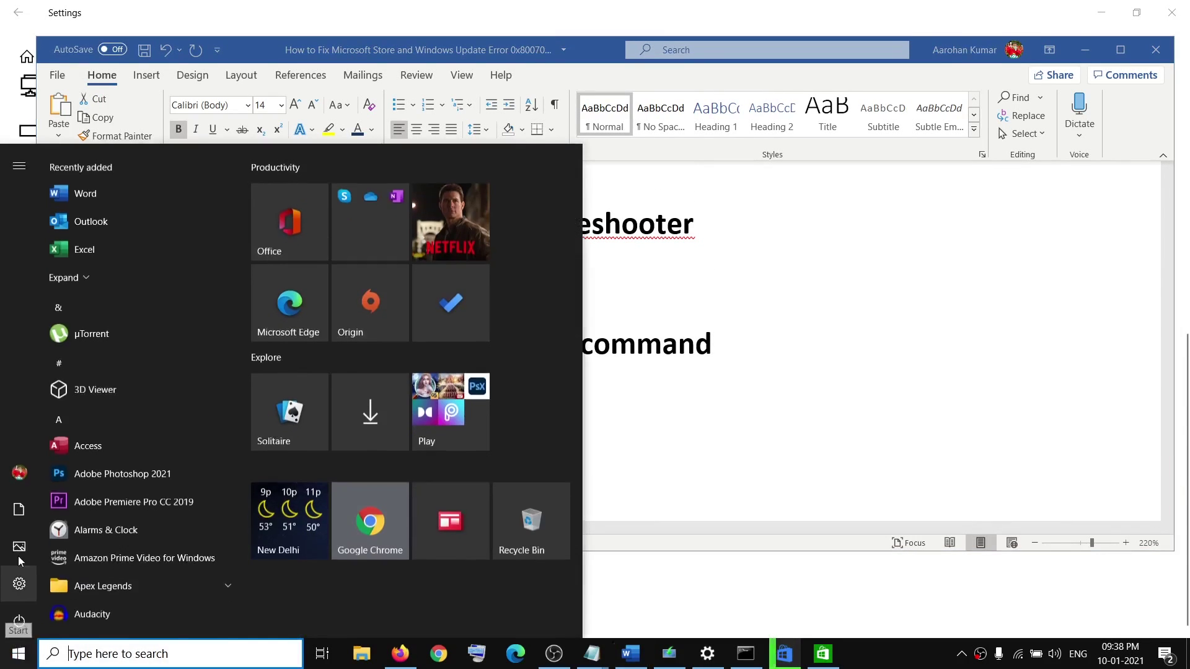
{"action": "left_click", "coordinate": [20, 583]}
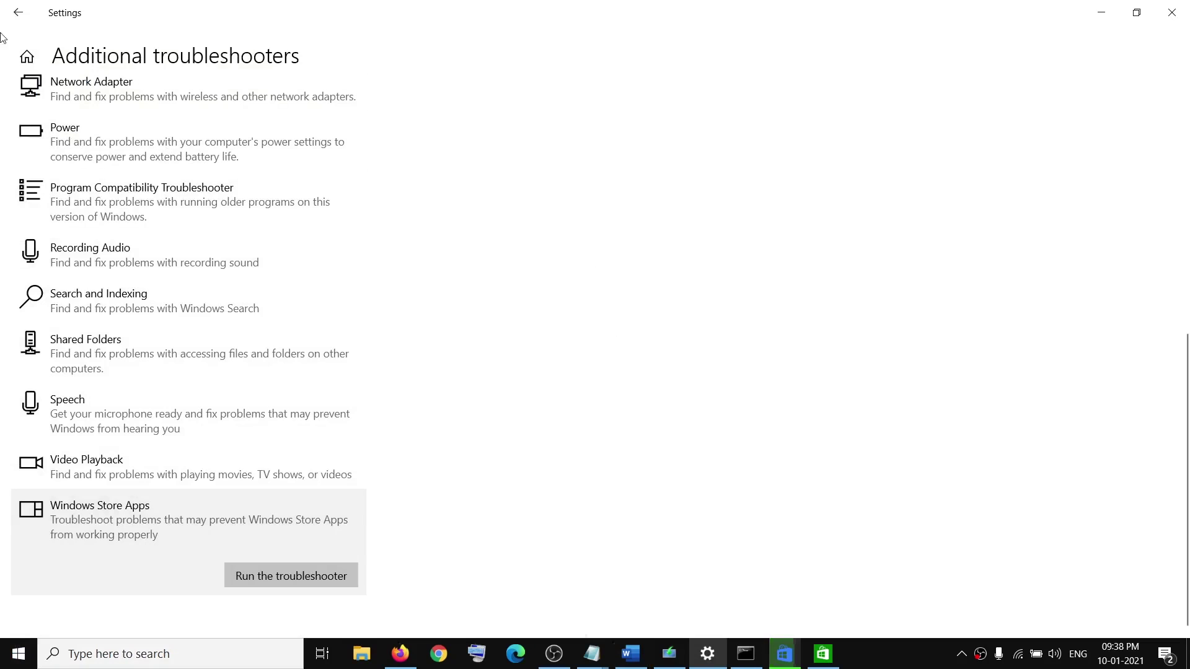
{"action": "left_click", "coordinate": [26, 56]}
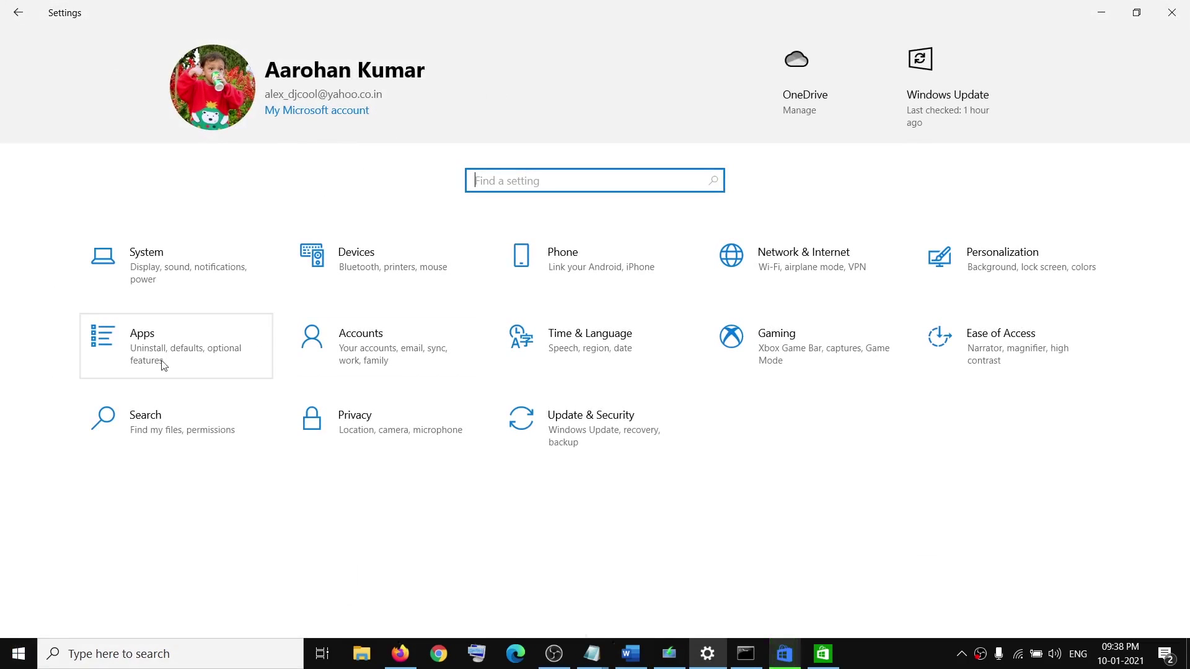
Step: Find Microsoft Store in Apps & features by searching 'store' and open its Advanced options
{"action": "left_click", "coordinate": [246, 339]}
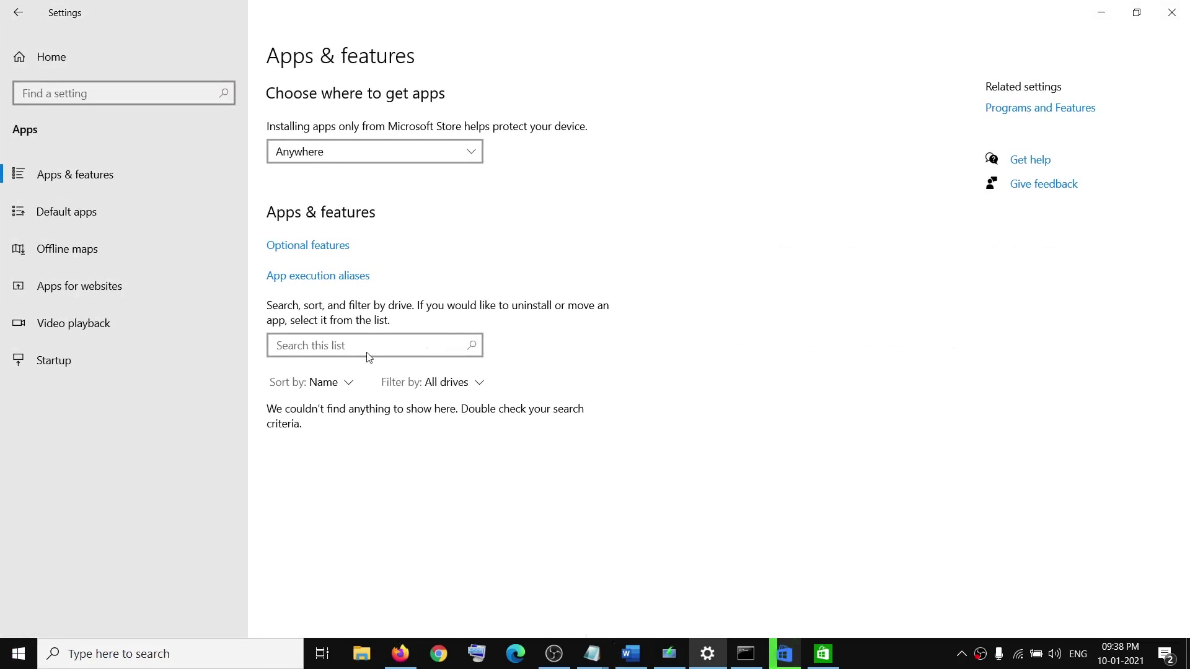
{"action": "left_click", "coordinate": [342, 346]}
{"action": "type", "text": "store"}
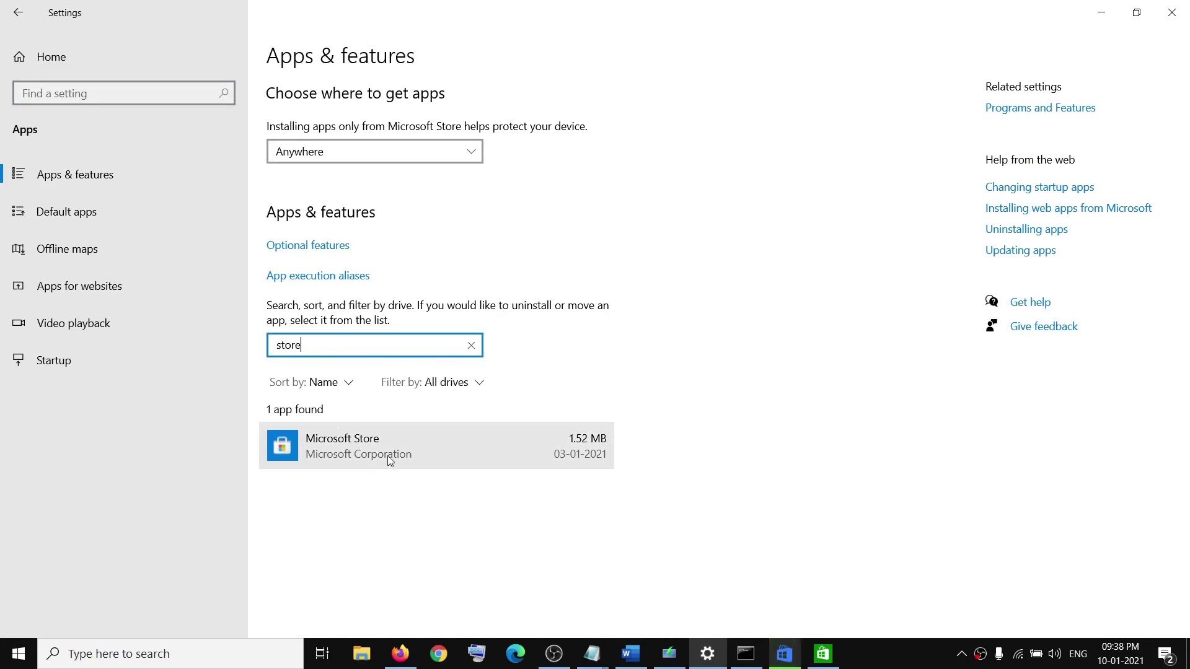
{"action": "left_click", "coordinate": [444, 434]}
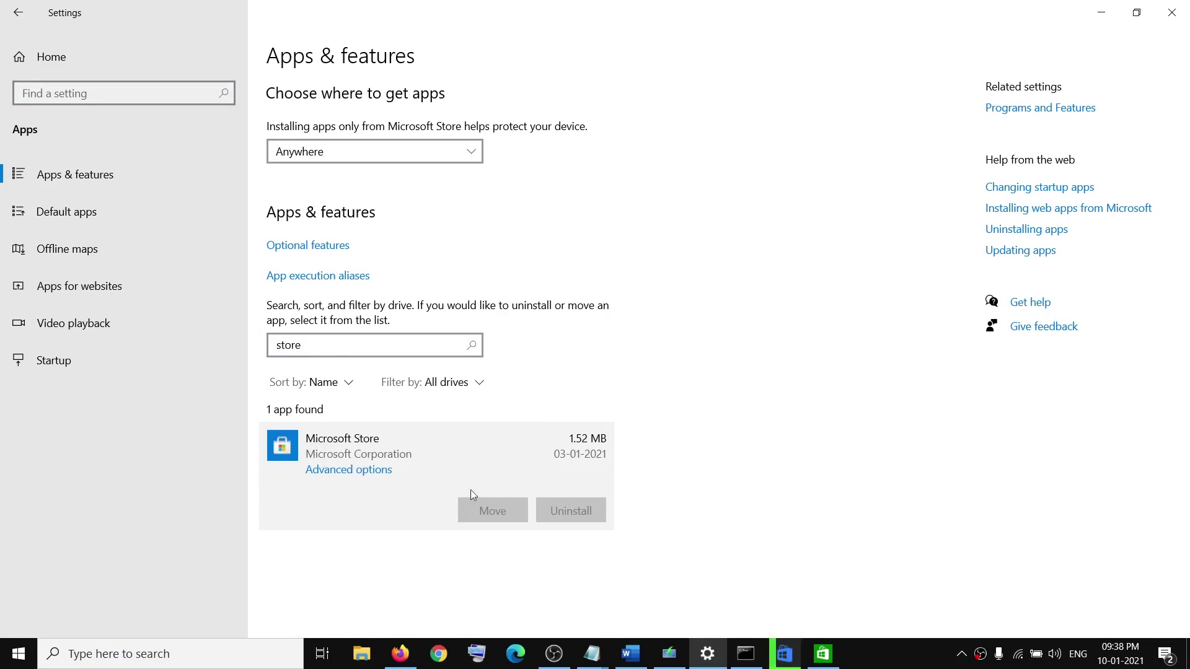
{"action": "left_click", "coordinate": [349, 471]}
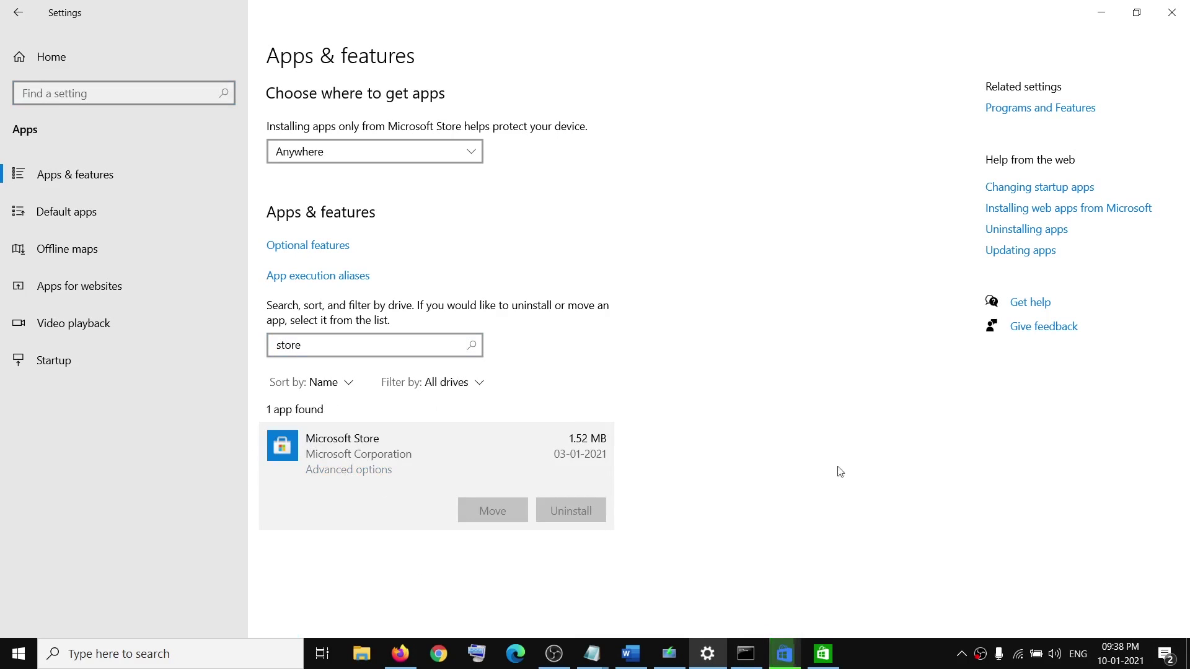
Step: Reset the Microsoft Store app's data, confirm the reset, and close Settings
{"action": "scroll", "coordinate": [197, 310], "scroll_direction": "down", "scroll_amount": 15}
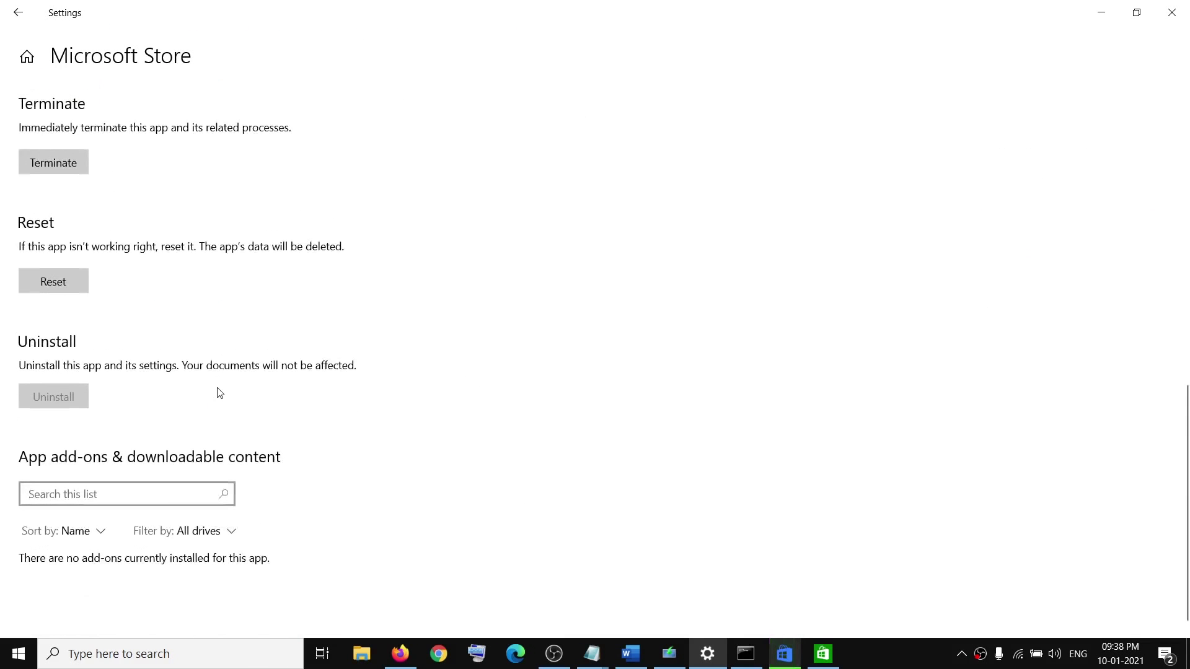
{"action": "left_click", "coordinate": [66, 277]}
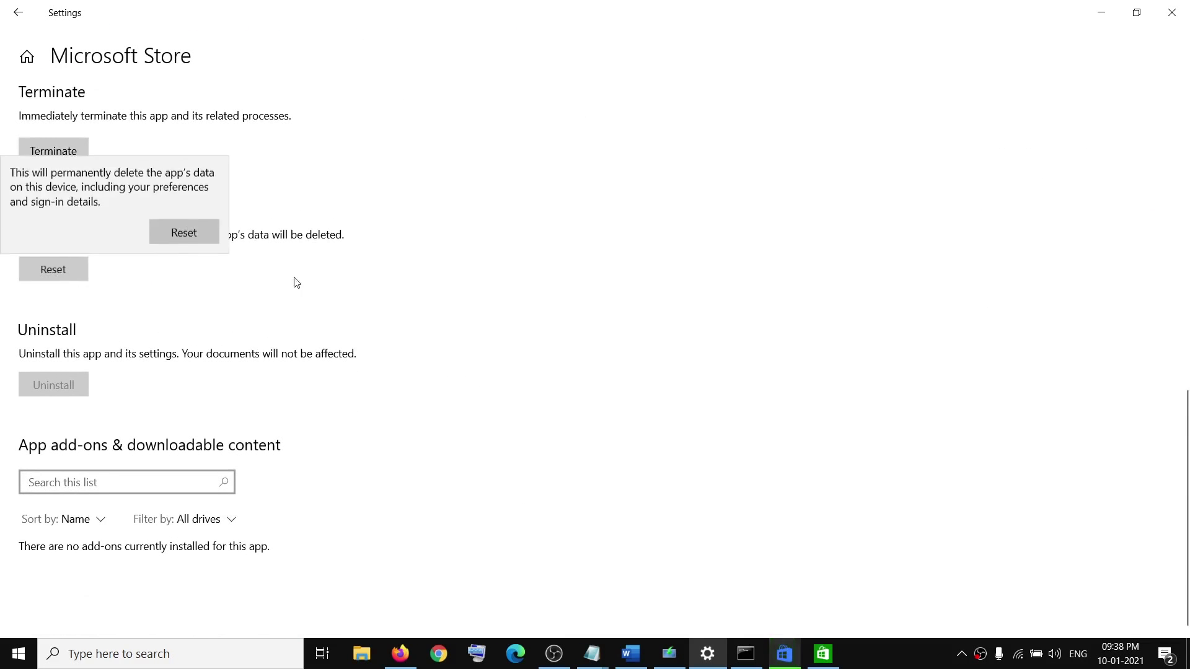
{"action": "left_click", "coordinate": [198, 235]}
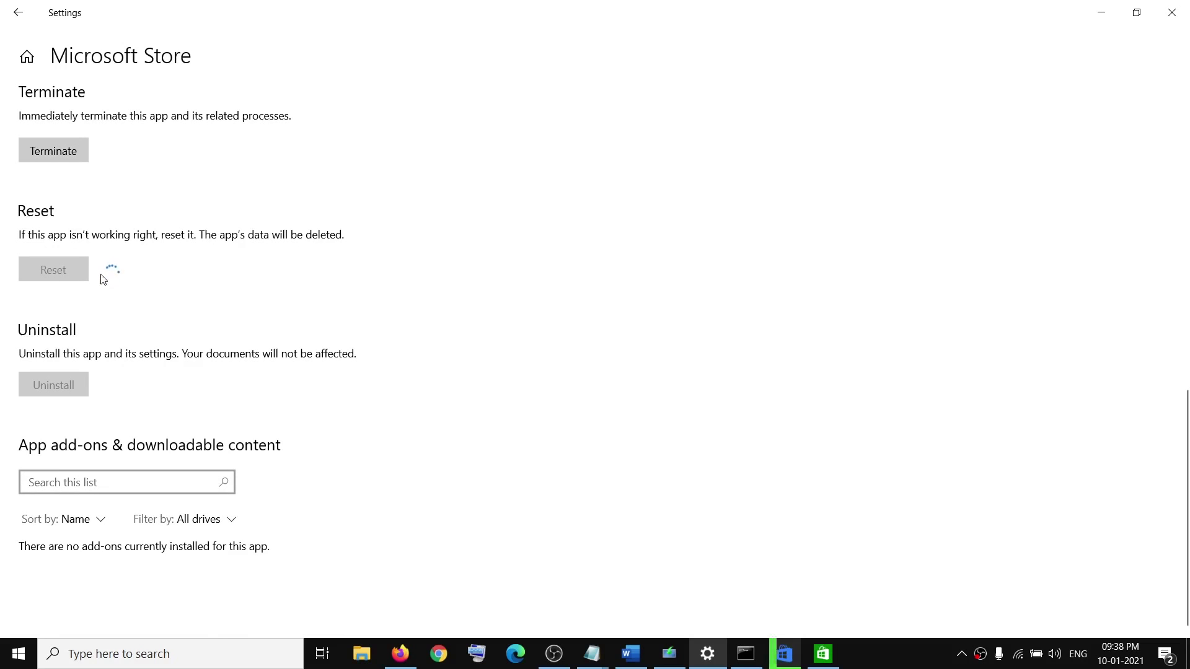
{"action": "left_click", "coordinate": [1172, 14]}
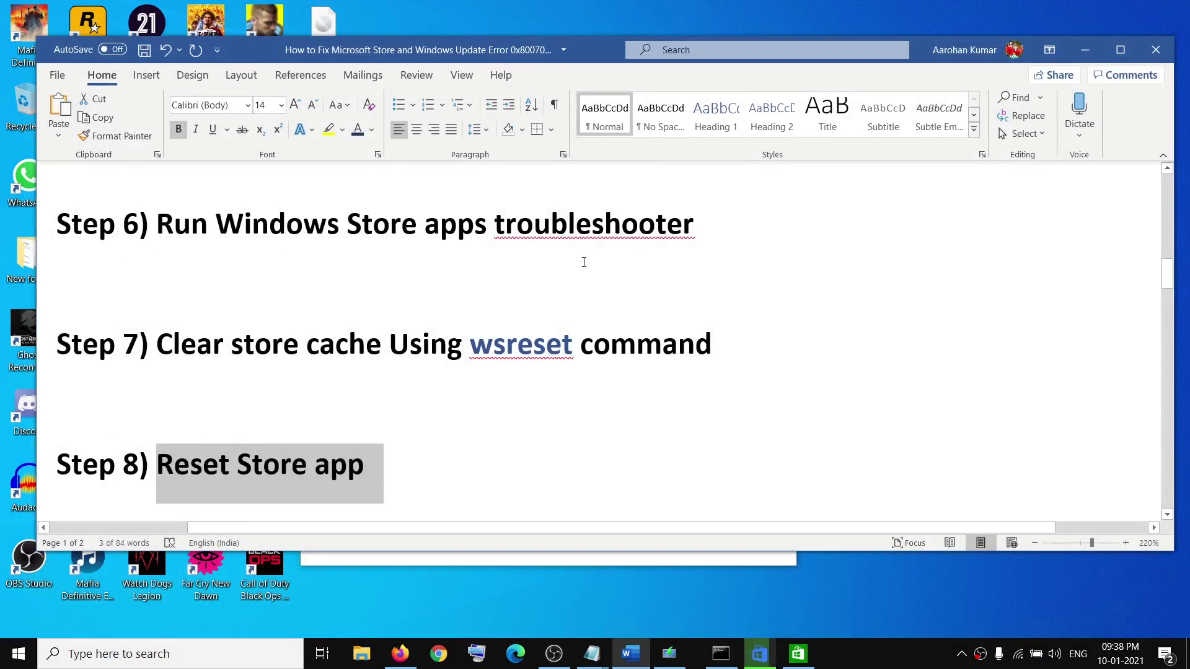
Step: Highlight the Step 9 heading 'Use Windows 10 Update assistant' in the notes, then switch to Chrome
{"action": "scroll", "coordinate": [336, 388], "scroll_direction": "down", "scroll_amount": 4}
{"action": "scroll", "coordinate": [337, 388], "scroll_direction": "up", "scroll_amount": 1}
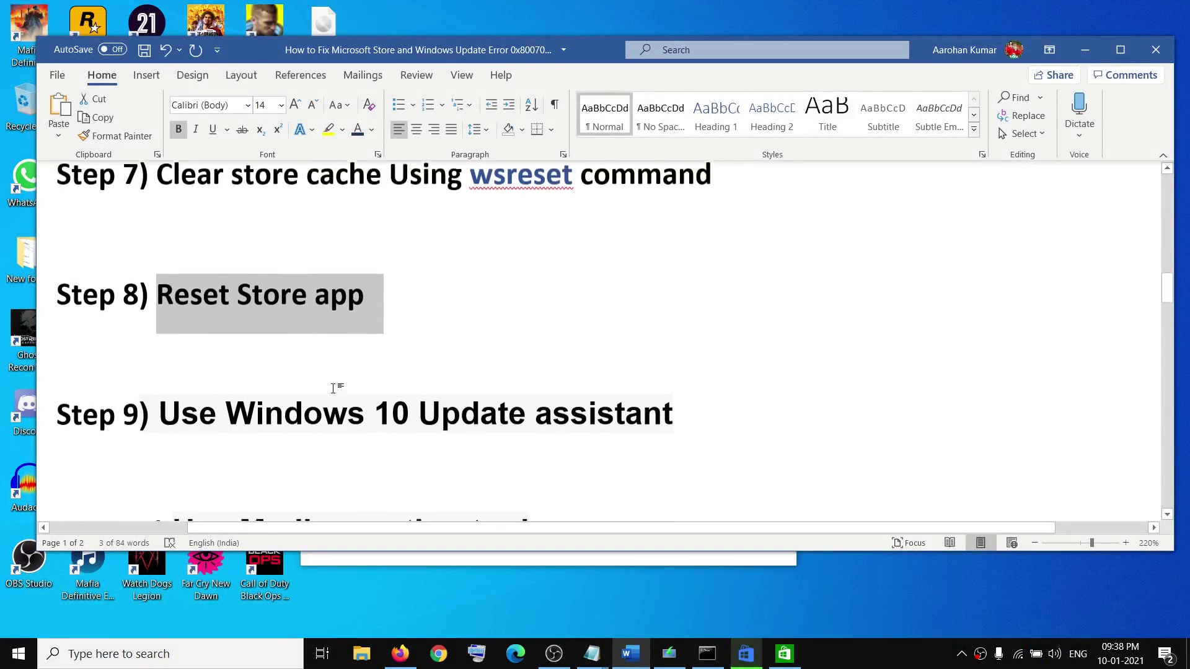
{"action": "left_click_drag", "start_coordinate": [160, 421], "coordinate": [579, 423]}
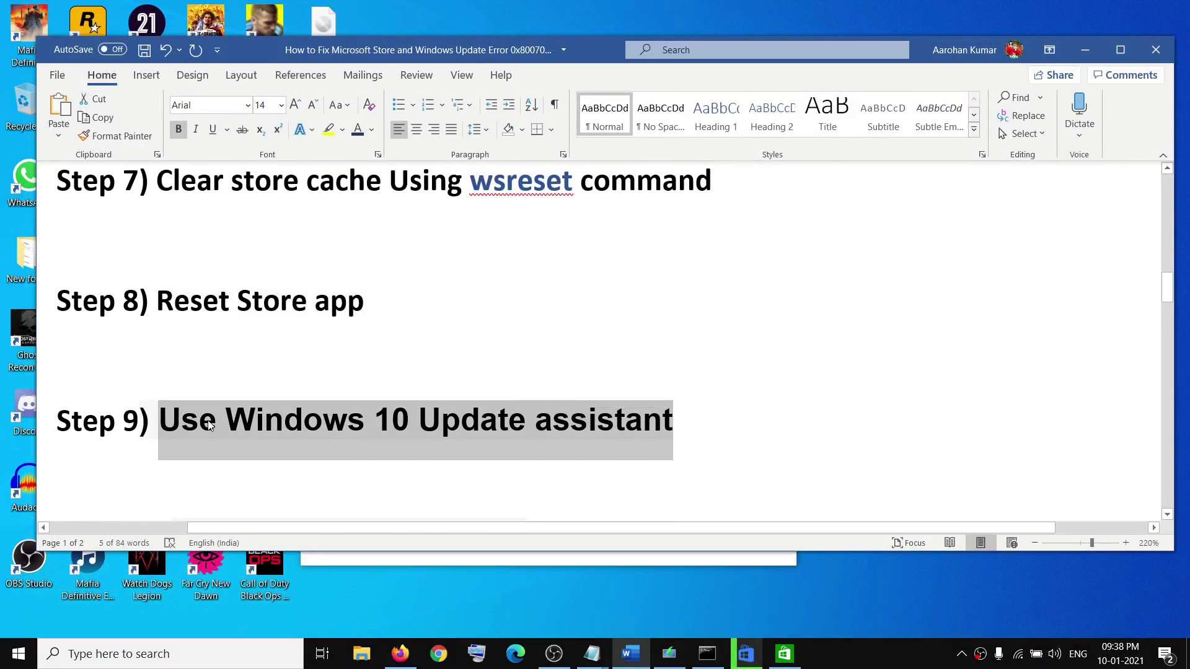
{"action": "scroll", "coordinate": [495, 402], "scroll_direction": "down", "scroll_amount": 8}
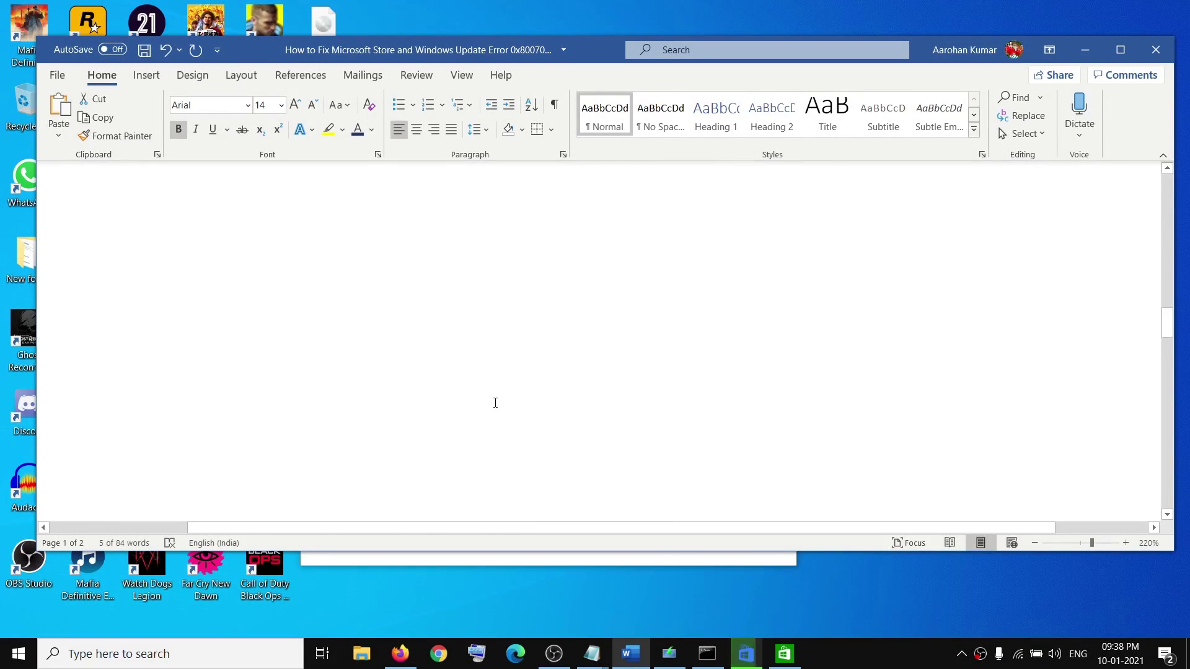
{"action": "scroll", "coordinate": [496, 402], "scroll_direction": "up", "scroll_amount": 8}
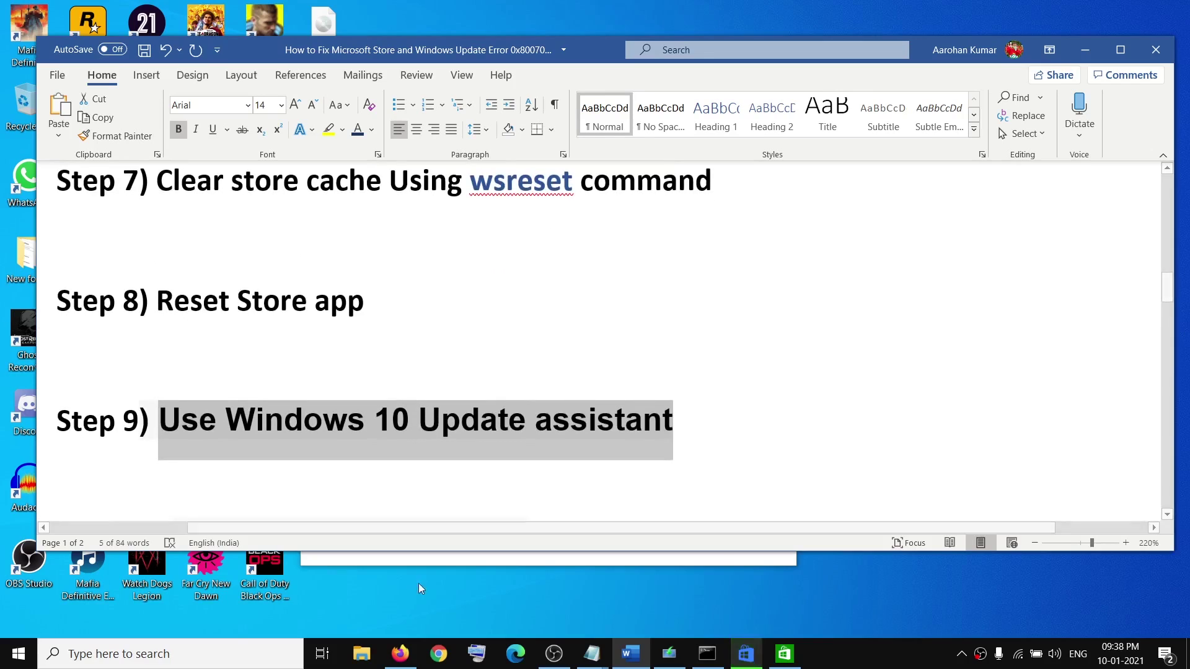
{"action": "left_click", "coordinate": [440, 655]}
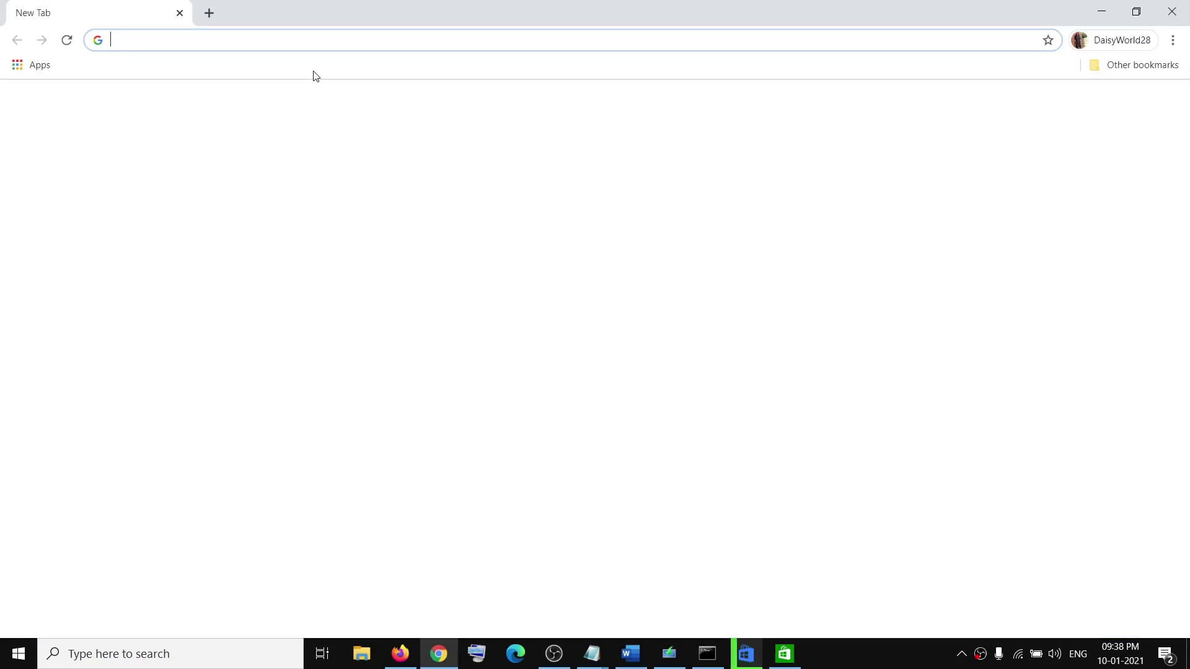
Step: Search Google for 'media creation tool' and open Microsoft's Download Windows 10 page
{"action": "type", "text": "media"}
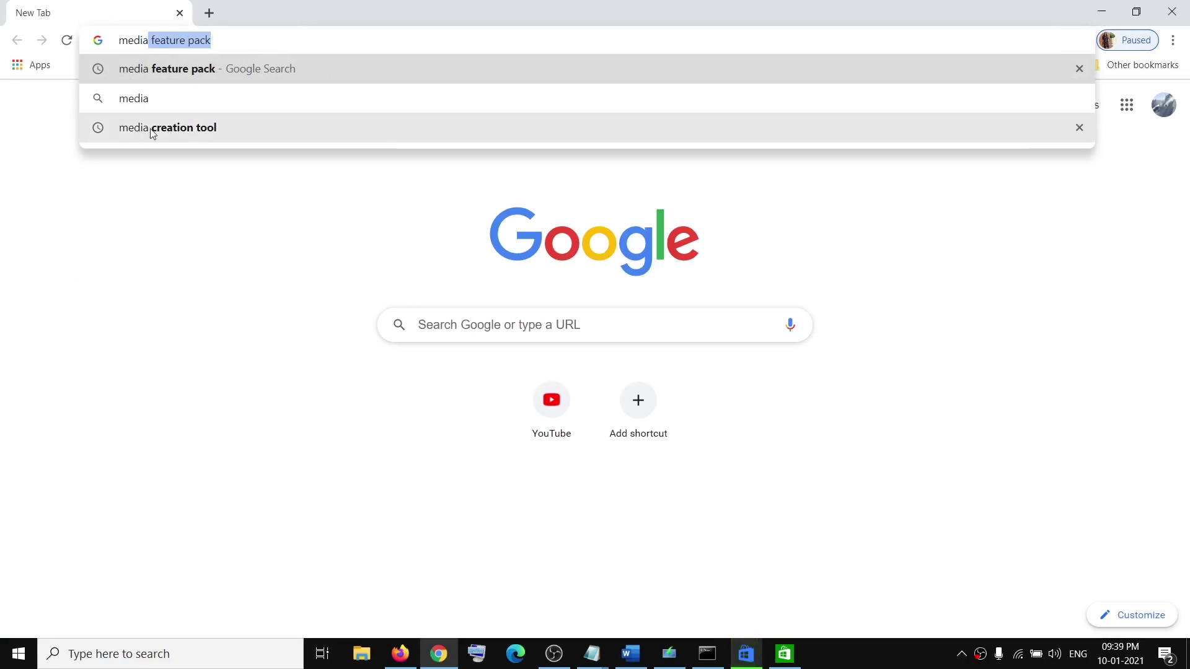
{"action": "left_click", "coordinate": [212, 131]}
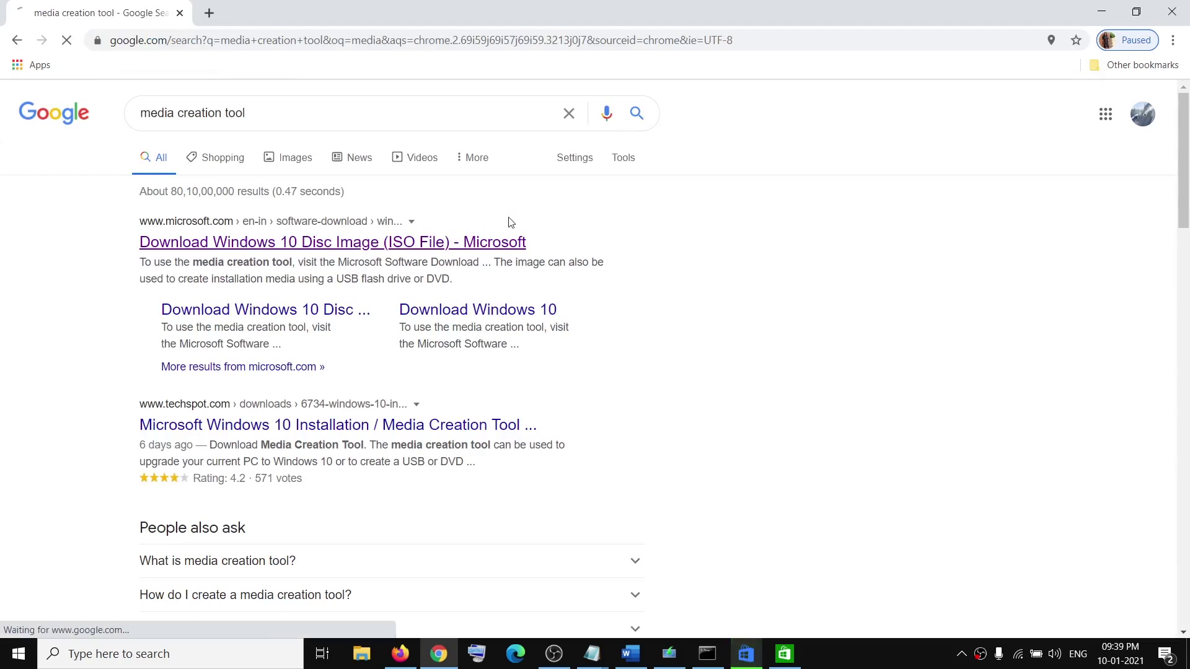
{"action": "left_click", "coordinate": [242, 241]}
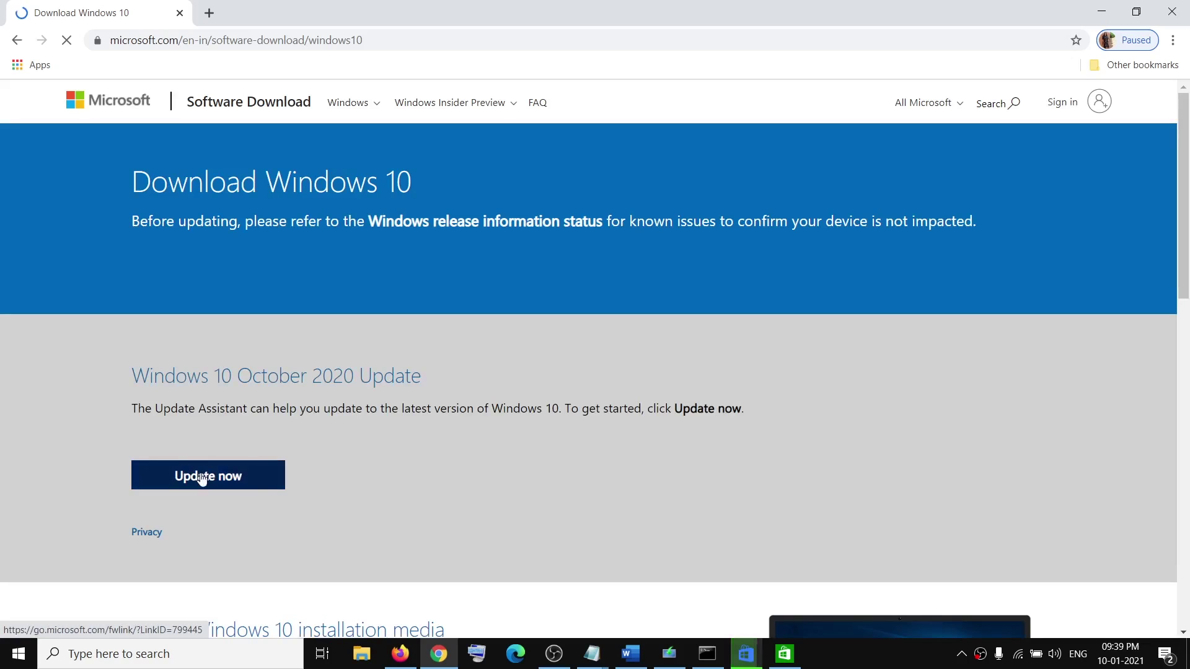
Step: Download and run the Windows 10 Update Assistant, exiting once it reports the latest version
{"action": "left_click", "coordinate": [218, 487]}
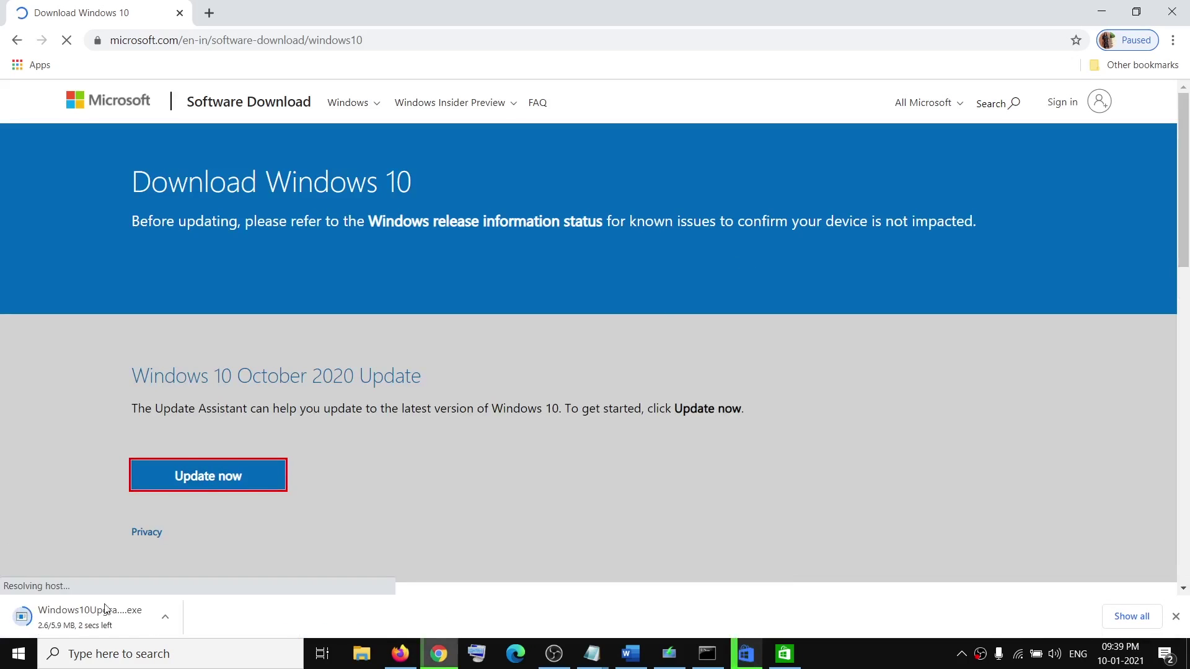
{"action": "left_click", "coordinate": [90, 618]}
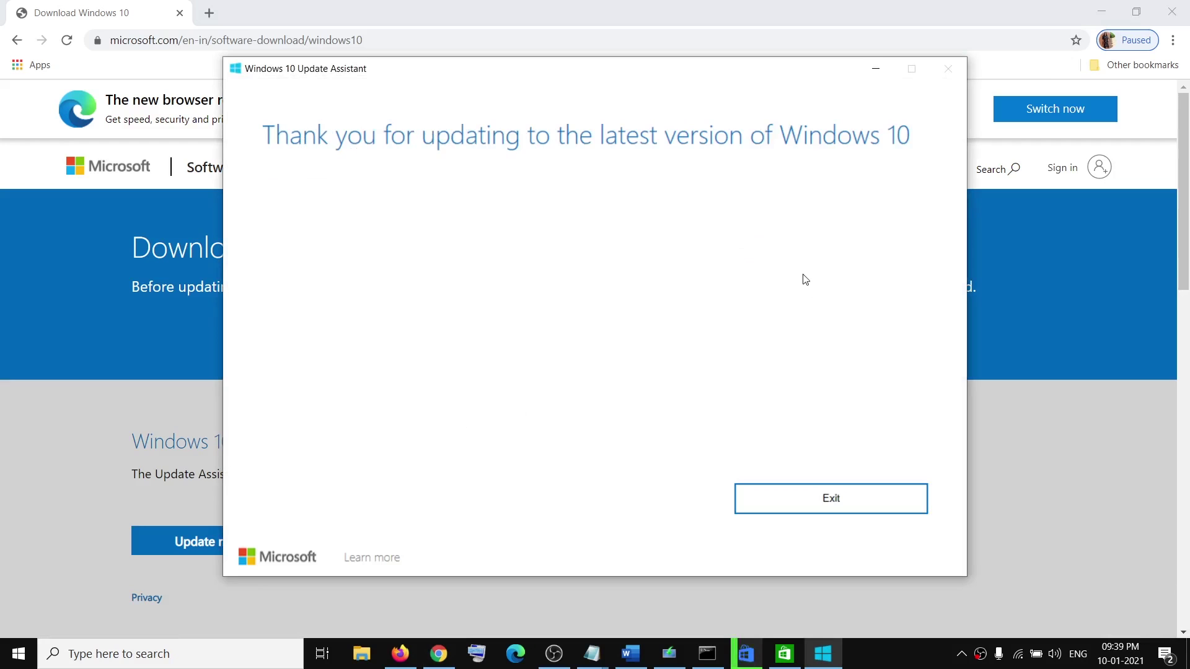
{"action": "left_click", "coordinate": [834, 493]}
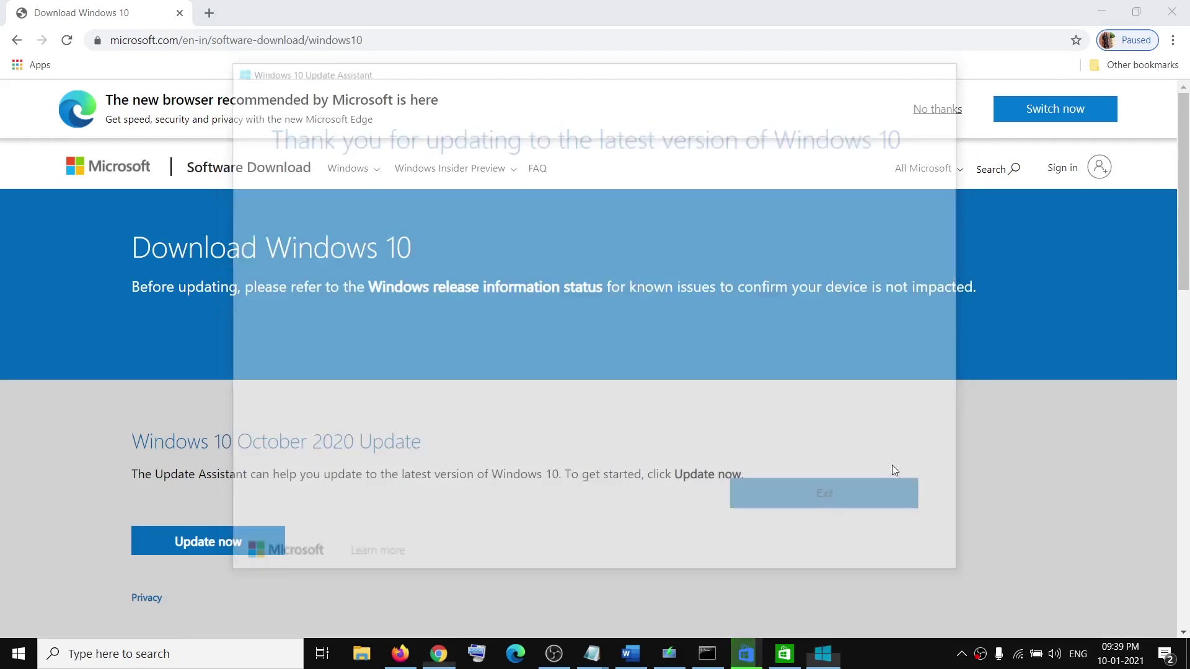
{"action": "scroll", "coordinate": [466, 393], "scroll_direction": "down", "scroll_amount": 5}
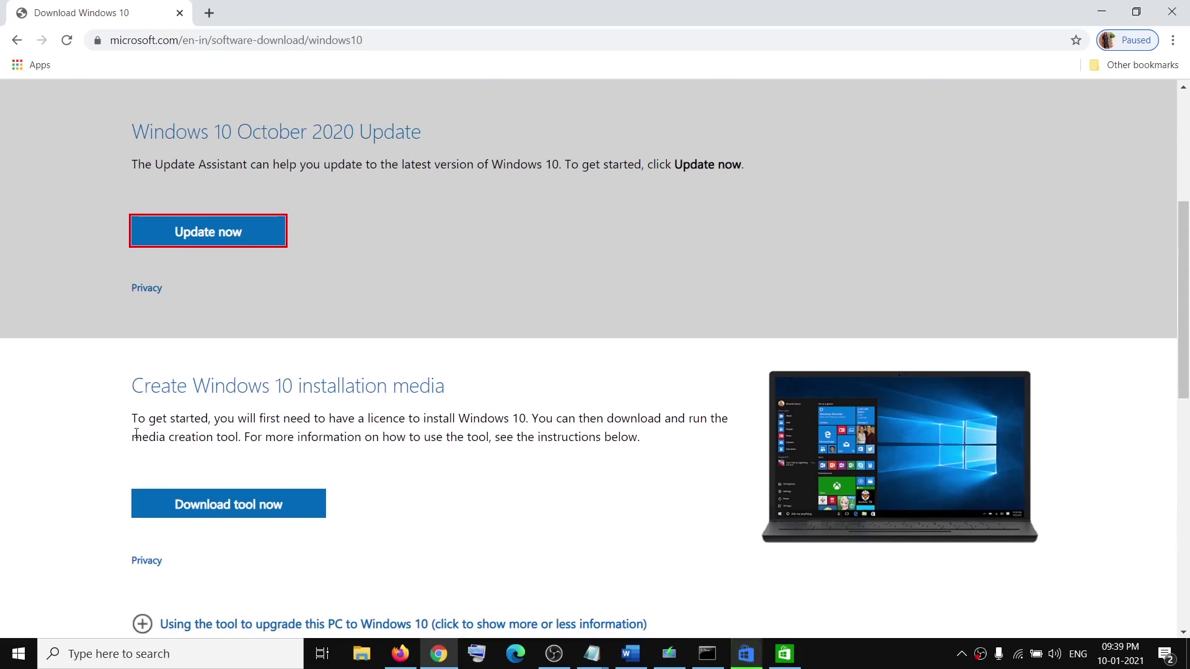
Step: Download and run the Media Creation Tool, accept the license, and choose Upgrade this PC now
{"action": "left_click_drag", "start_coordinate": [136, 433], "coordinate": [227, 437]}
{"action": "left_click", "coordinate": [213, 508]}
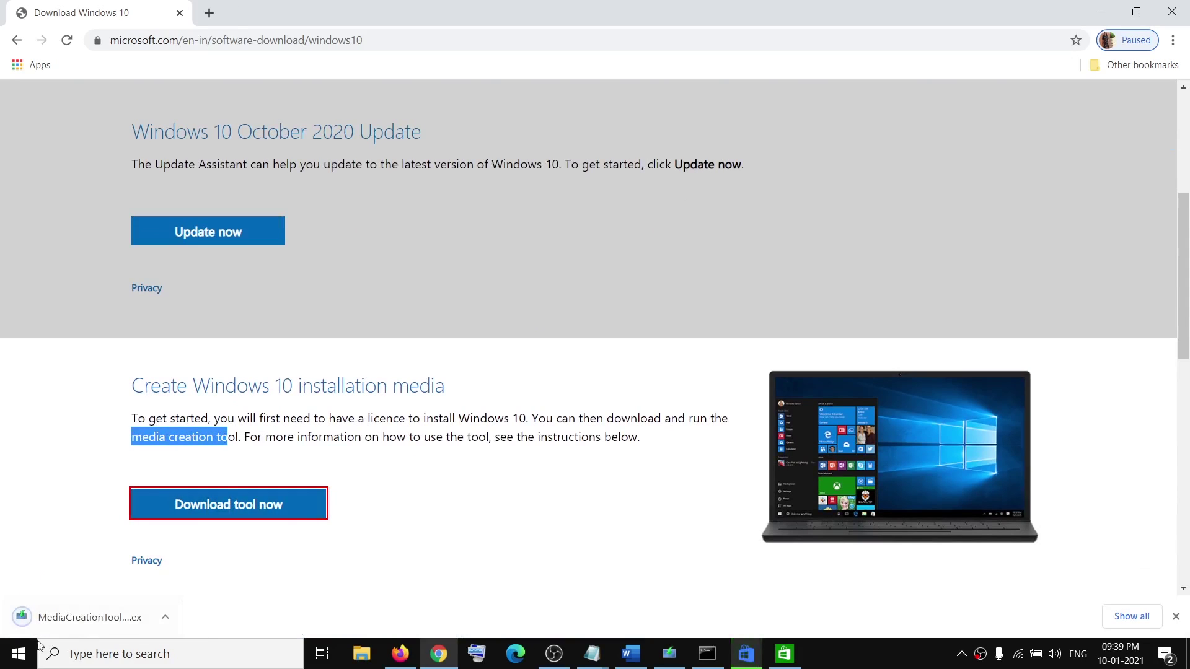
{"action": "left_click", "coordinate": [115, 621]}
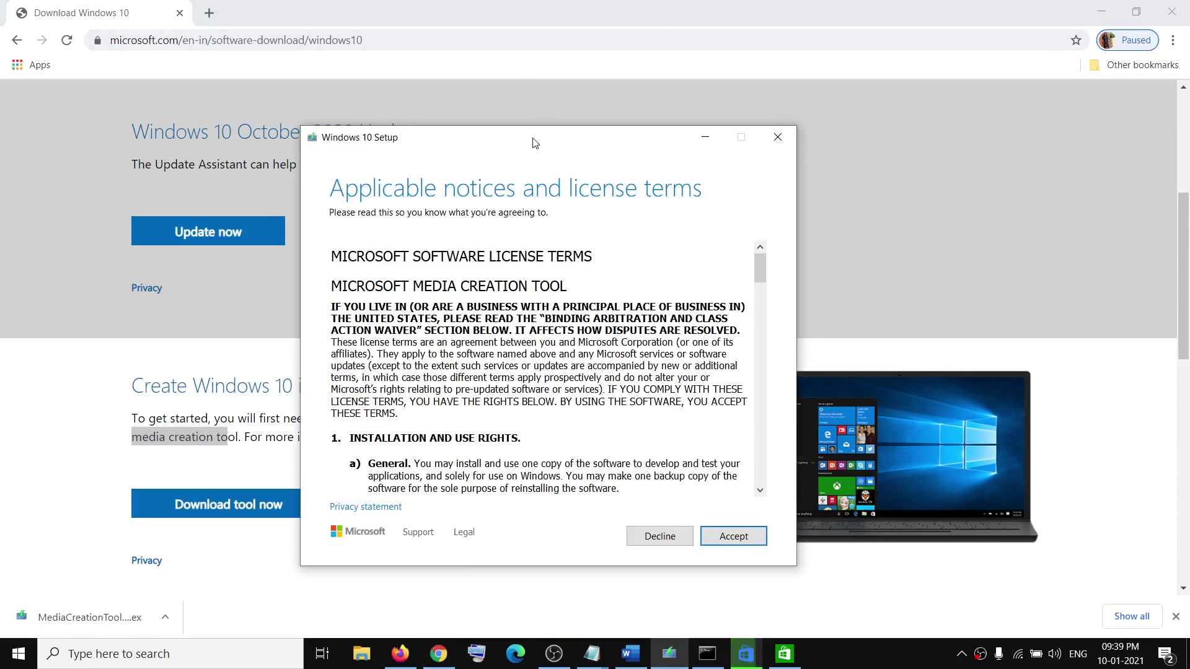
{"action": "left_click", "coordinate": [761, 507]}
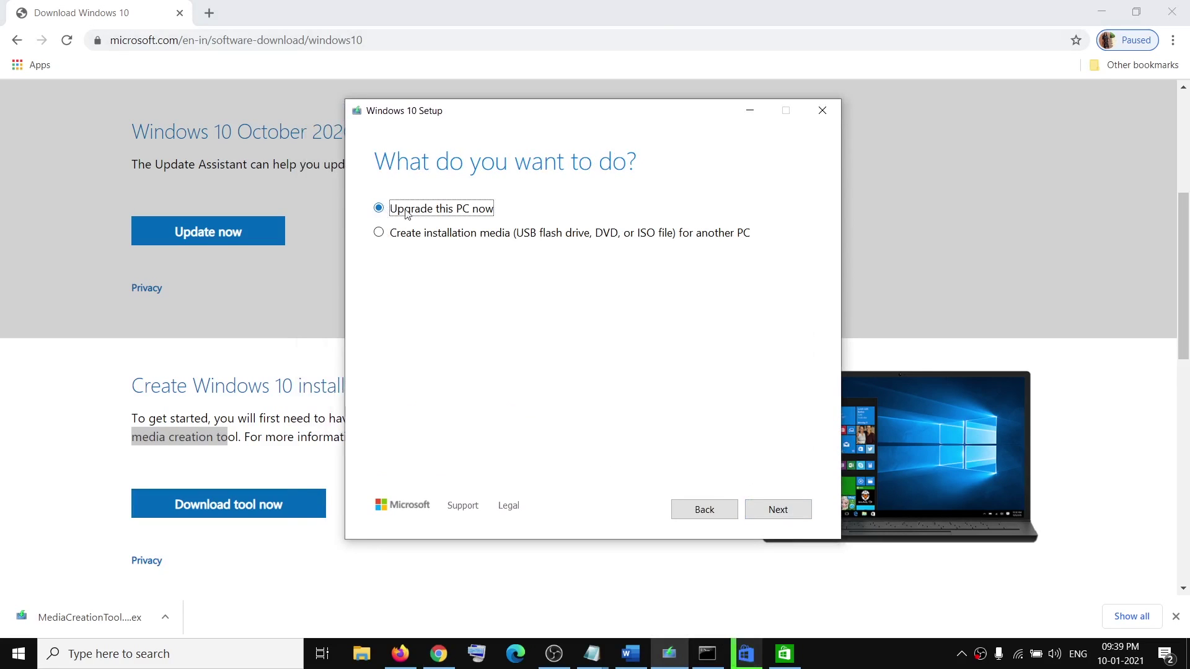
{"action": "left_click", "coordinate": [780, 511]}
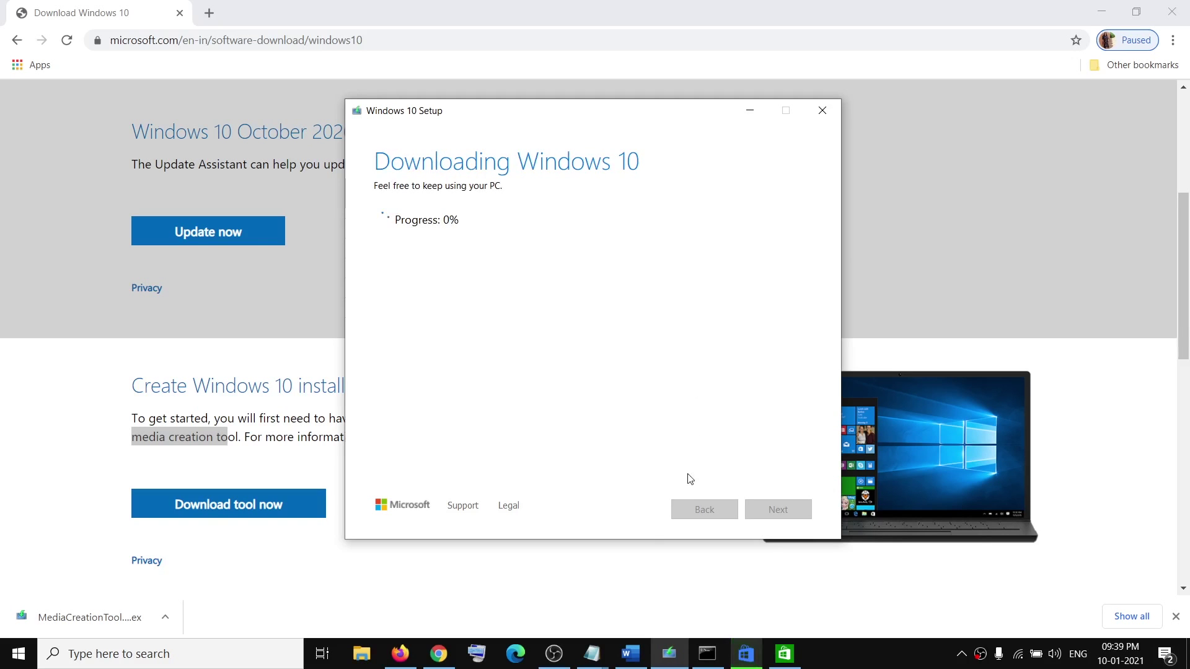
{"action": "left_click", "coordinate": [631, 653]}
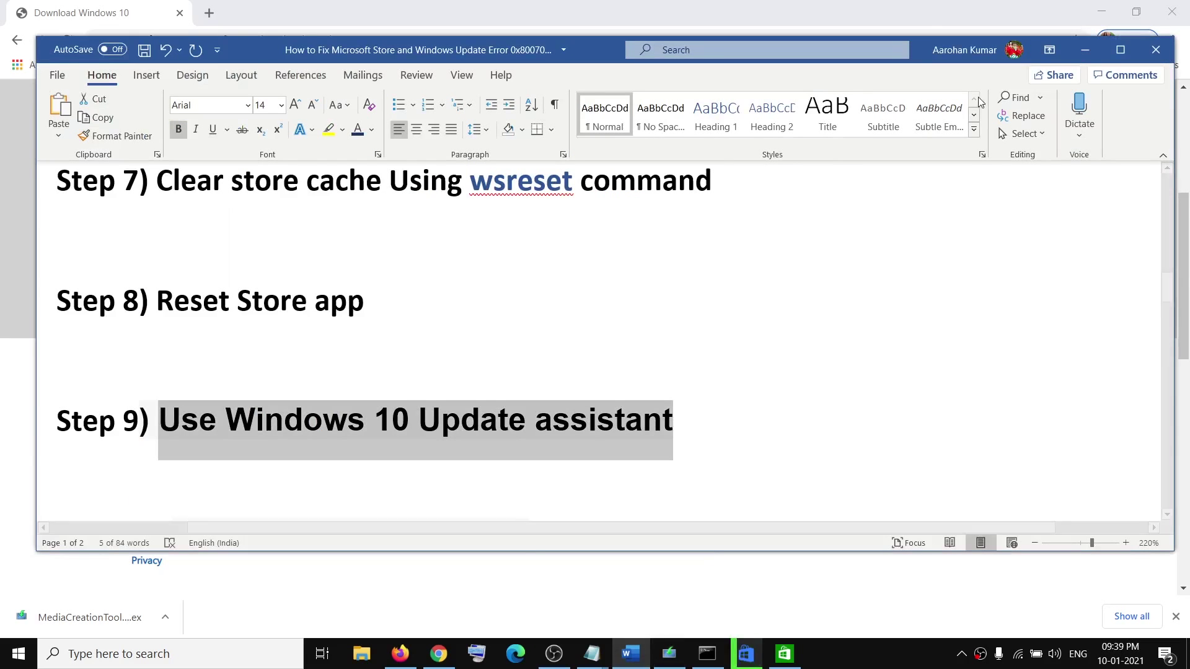
Step: Maximise the Word notes, select the error code 0x80070015 in the title, and launch Microsoft Store
{"action": "left_click", "coordinate": [1120, 49]}
{"action": "scroll", "coordinate": [598, 331], "scroll_direction": "down", "scroll_amount": 10}
{"action": "scroll", "coordinate": [598, 331], "scroll_direction": "up", "scroll_amount": 3}
{"action": "scroll", "coordinate": [459, 370], "scroll_direction": "down", "scroll_amount": 2}
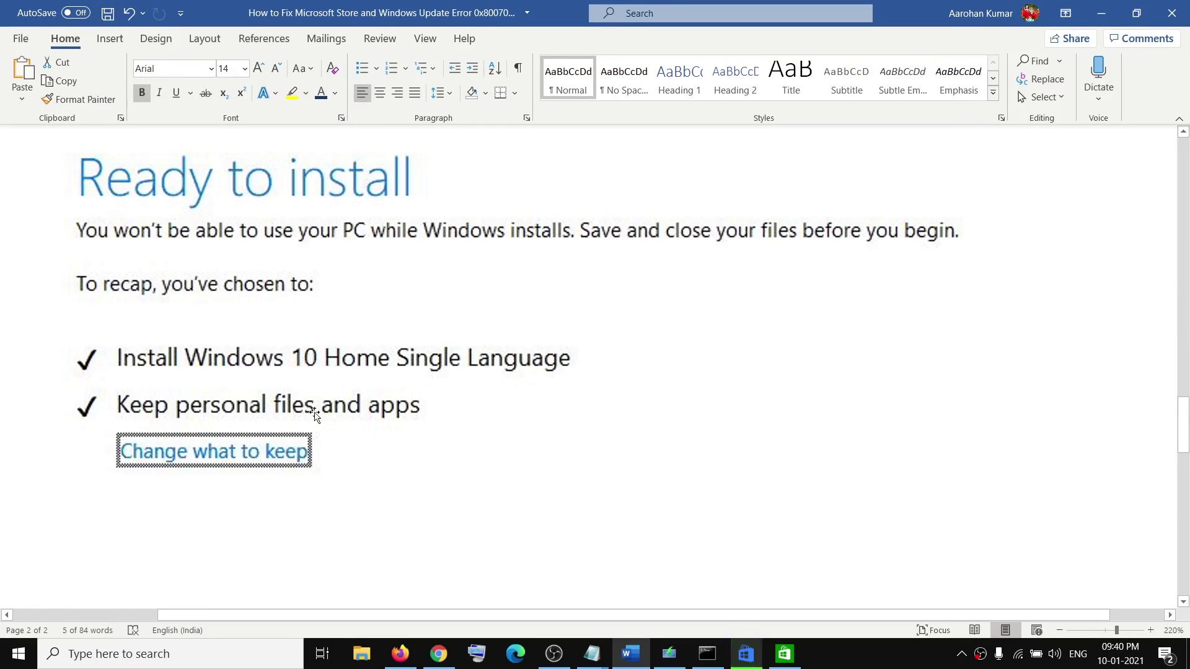
{"action": "scroll", "coordinate": [988, 435], "scroll_direction": "down", "scroll_amount": 5}
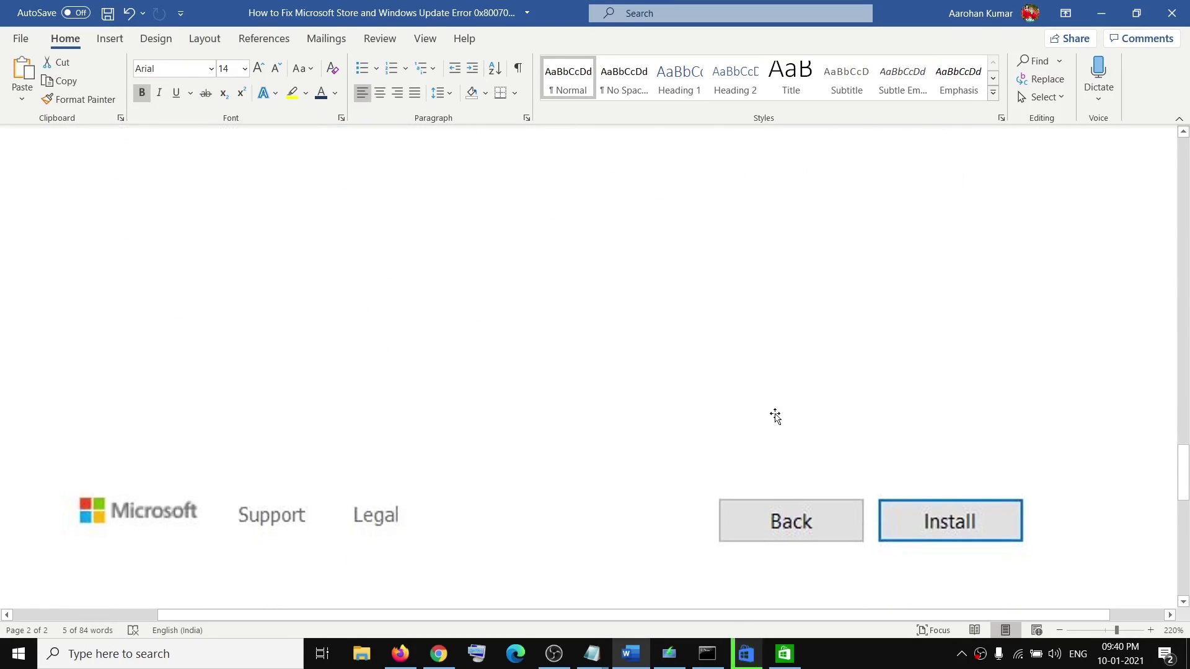
{"action": "scroll", "coordinate": [775, 412], "scroll_direction": "up", "scroll_amount": 15}
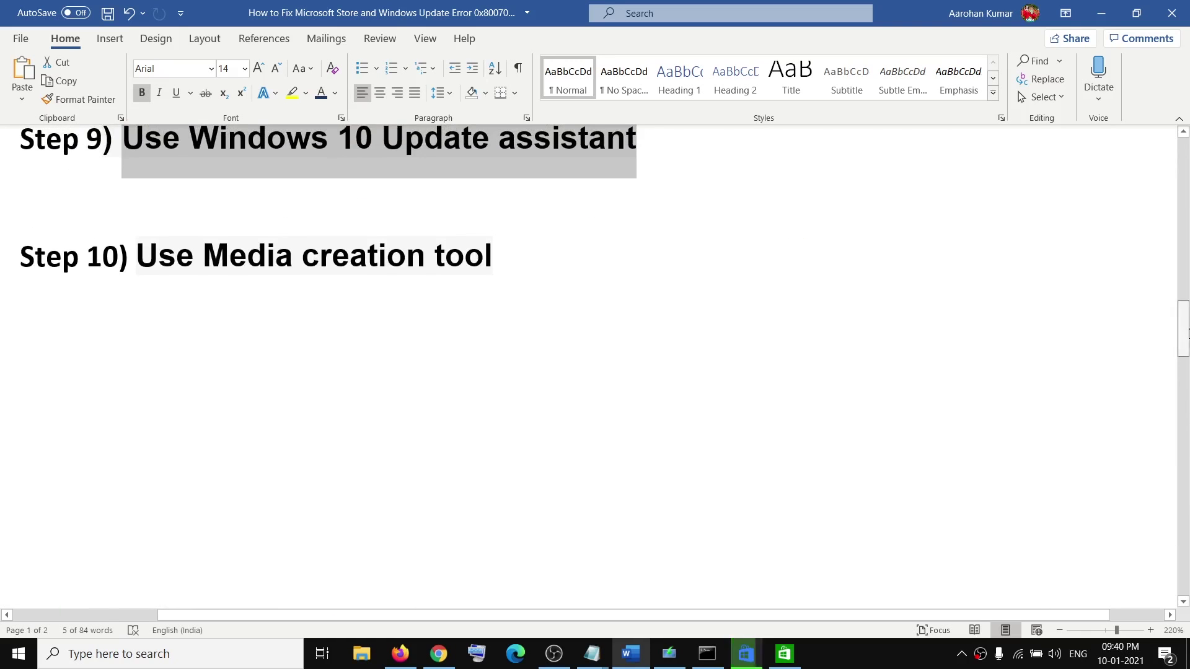
{"action": "scroll", "coordinate": [699, 326], "scroll_direction": "up", "scroll_amount": 10}
{"action": "double_click", "coordinate": [750, 313]}
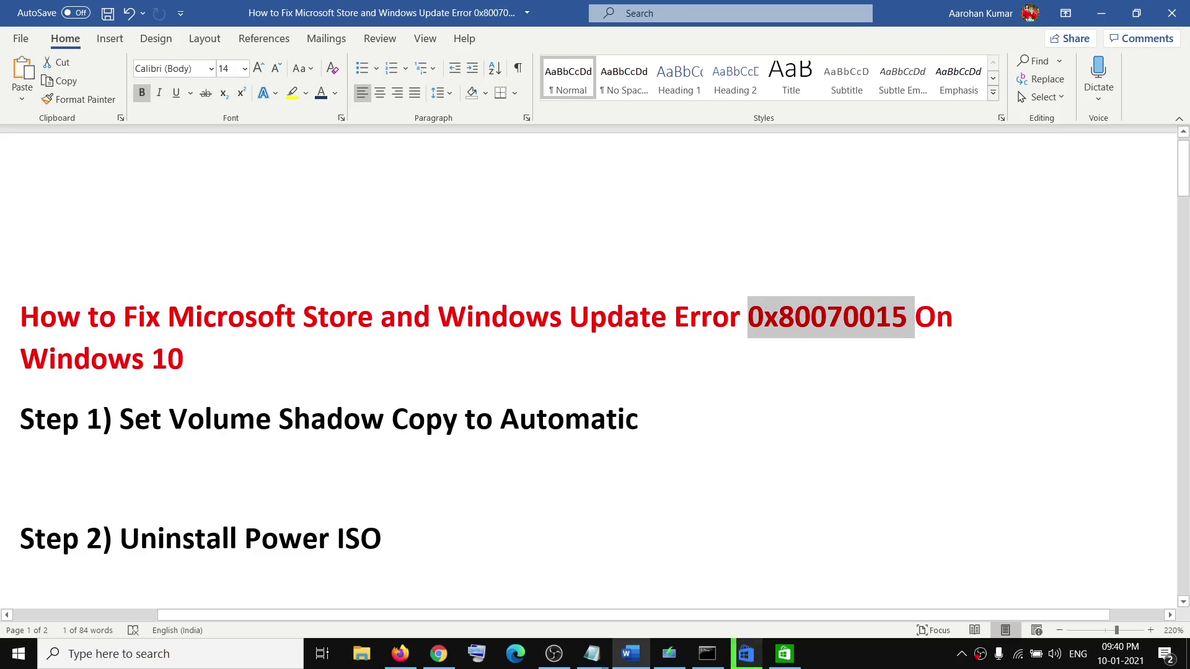
{"action": "left_click", "coordinate": [845, 655]}
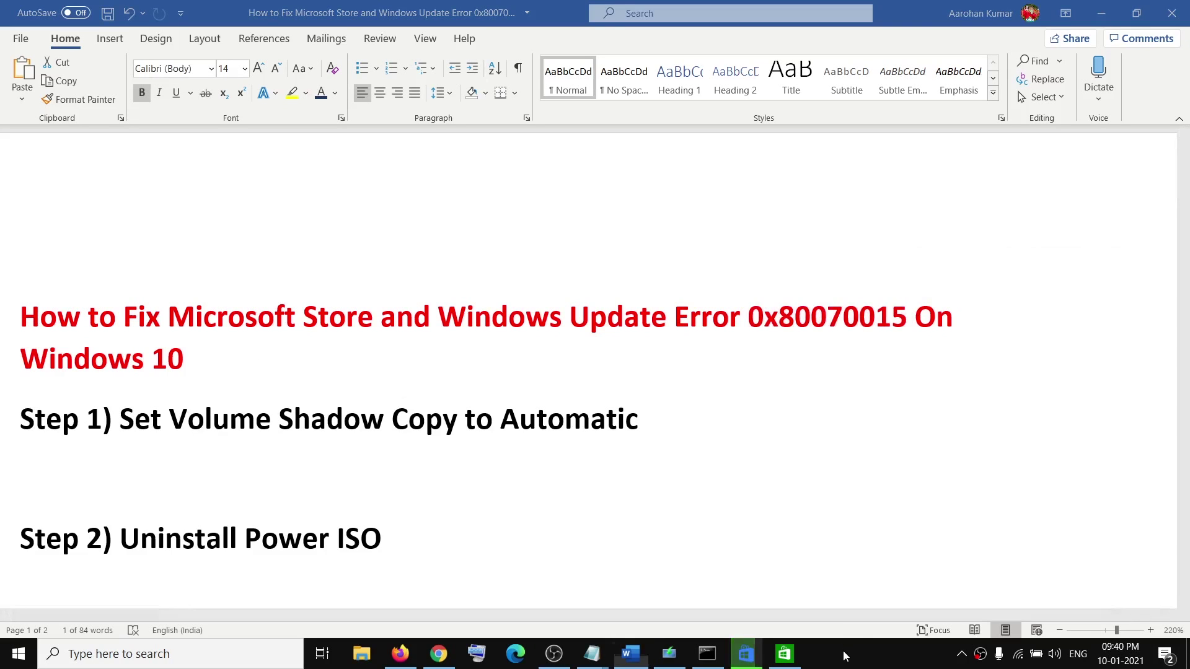